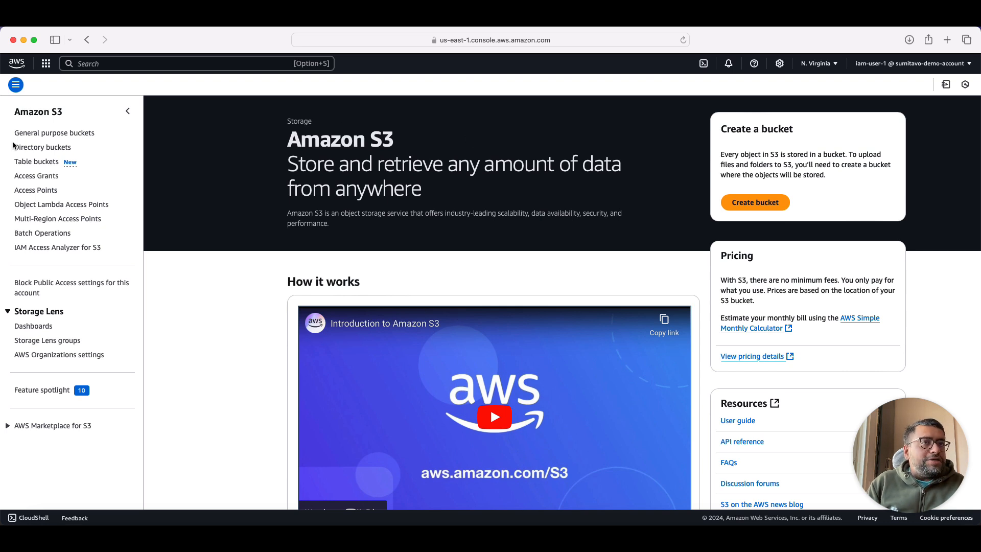
Step: Upload account_alias.png from the Downloads folder to the existing general purpose demo bucket and close the upload status page
left_click(66, 134)
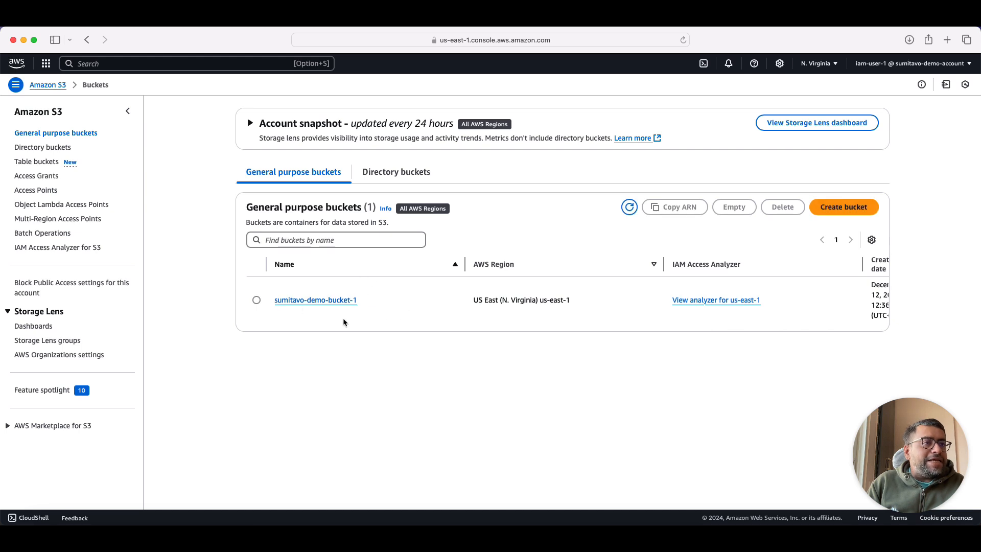
left_click(343, 305)
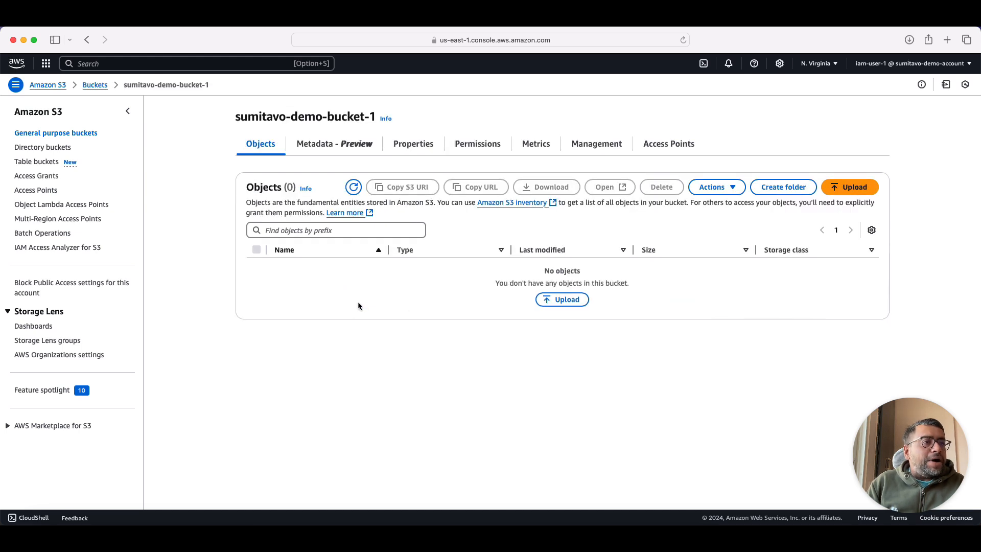
left_click(564, 300)
left_click(717, 204)
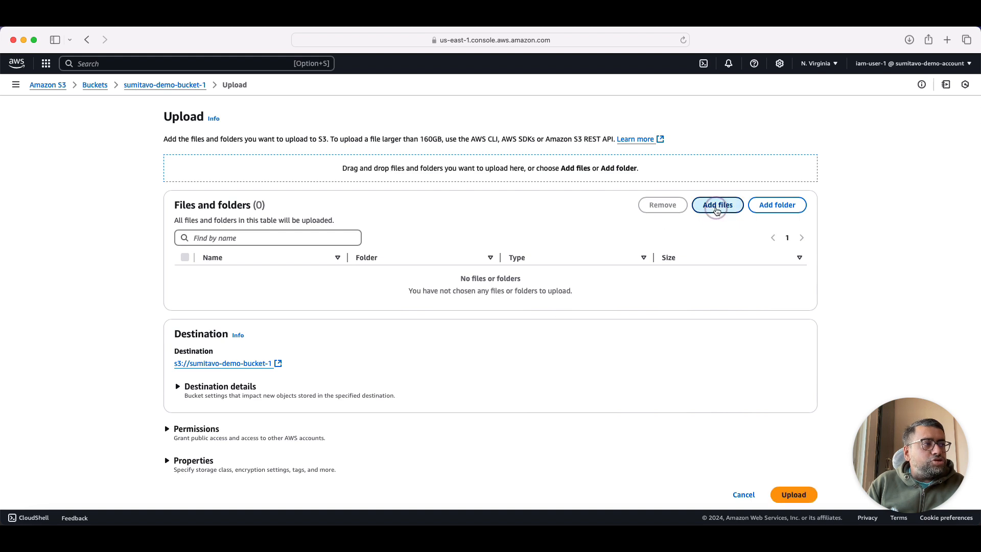
left_click(424, 228)
left_click(665, 375)
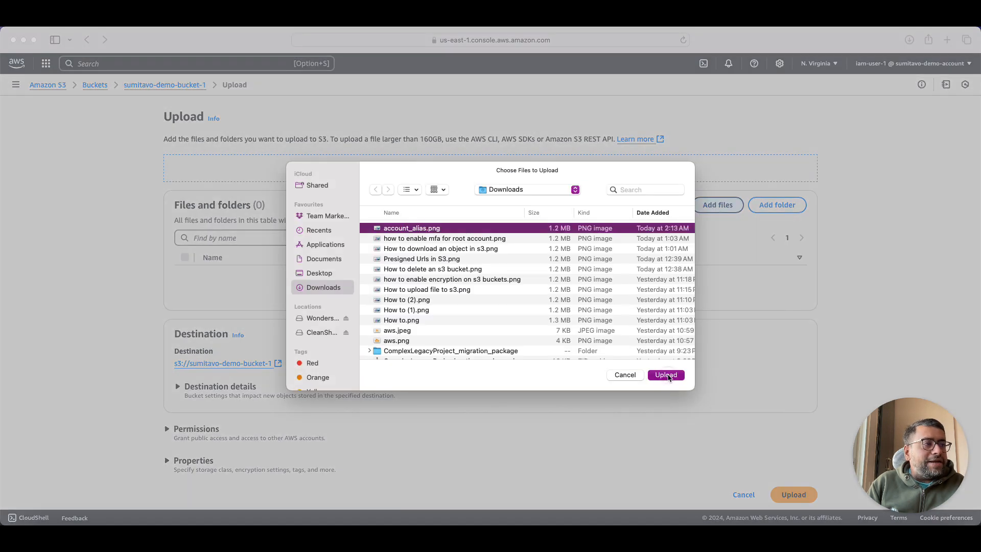
left_click(782, 470)
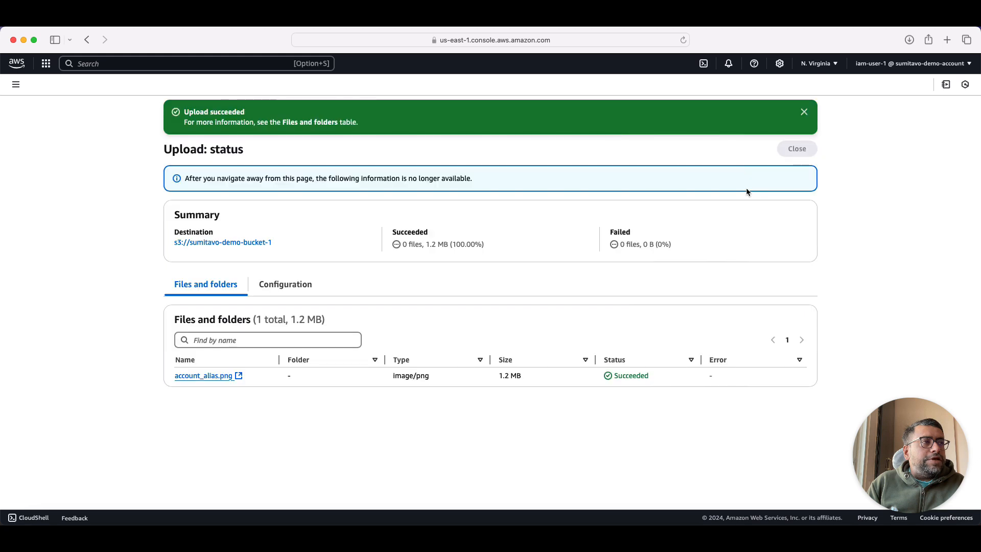
left_click(796, 149)
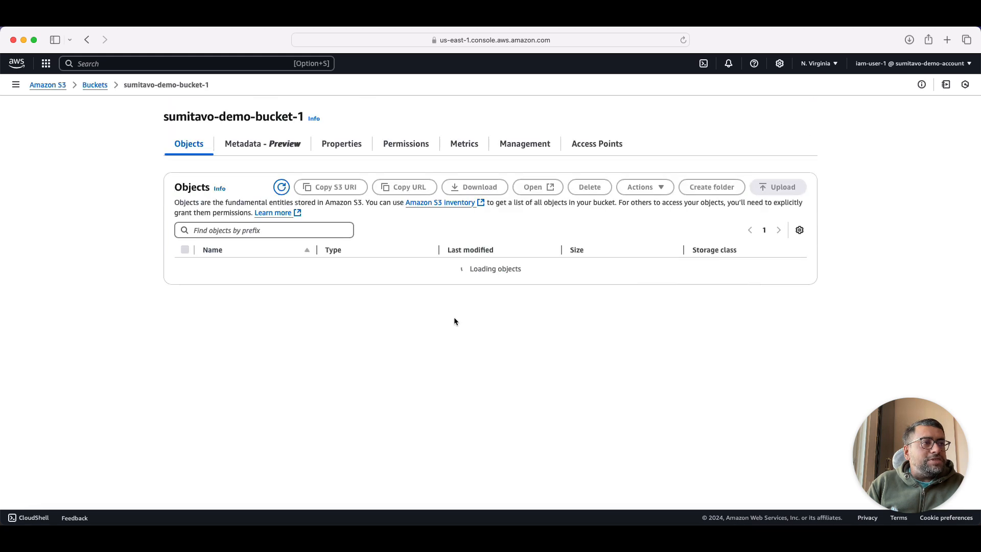
Step: Copy the object URL of account_alias.png and open it in a new browser tab to check public access
left_click(185, 270)
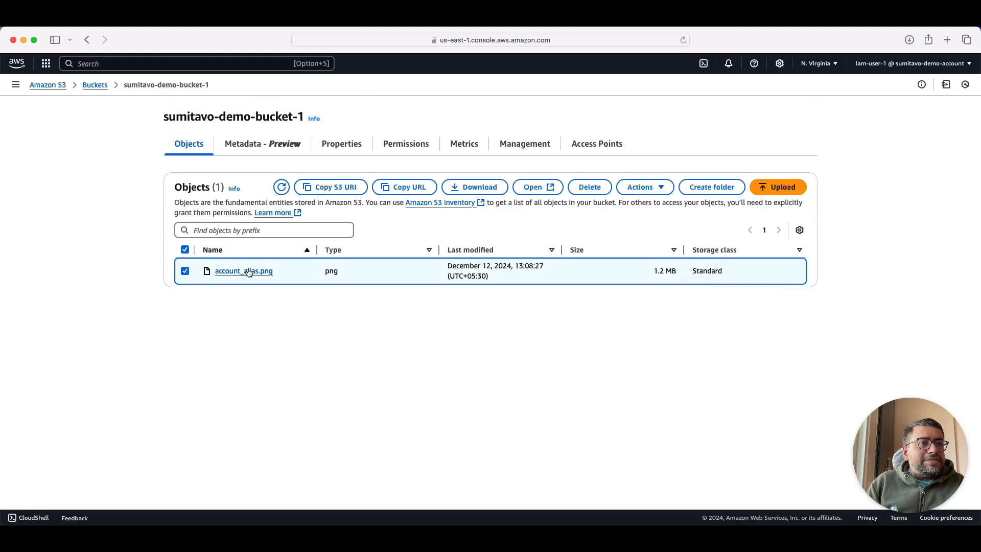
left_click(411, 192)
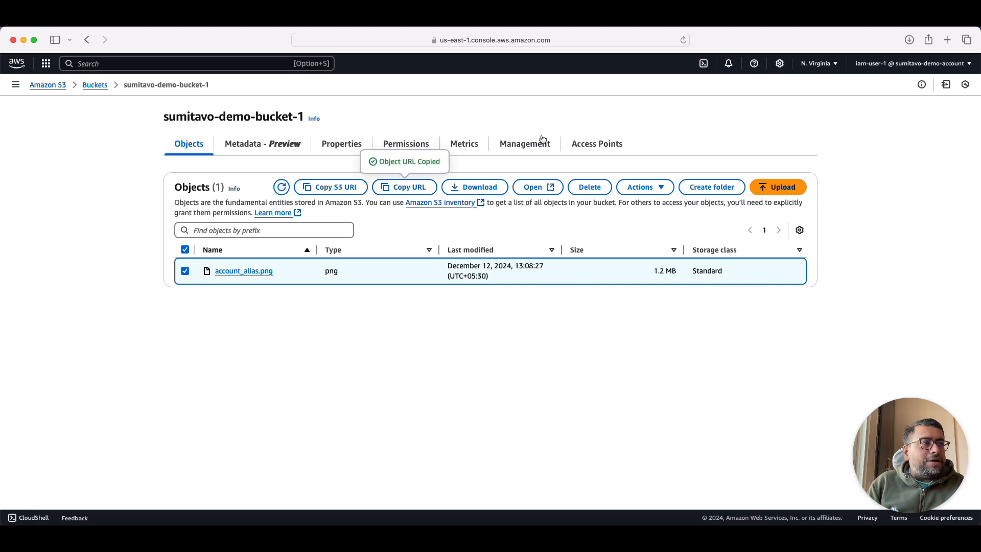
left_click(947, 40)
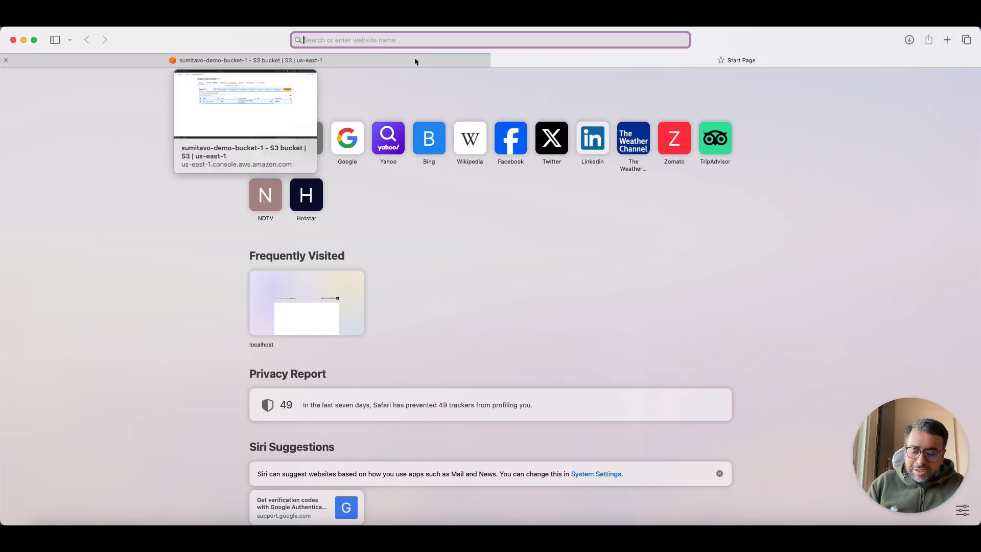
key("super+v")
key("Return")
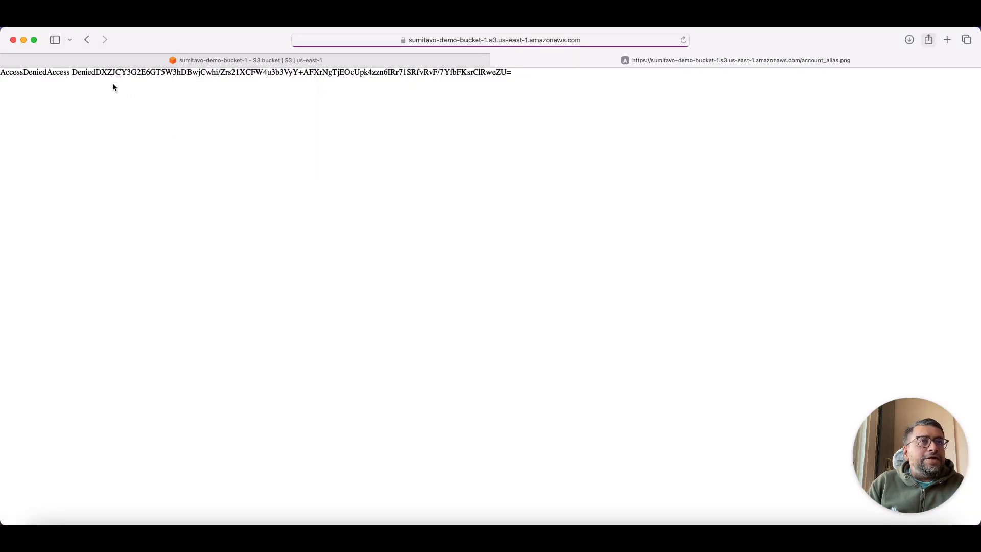
left_click_drag(95, 72, 2, 72)
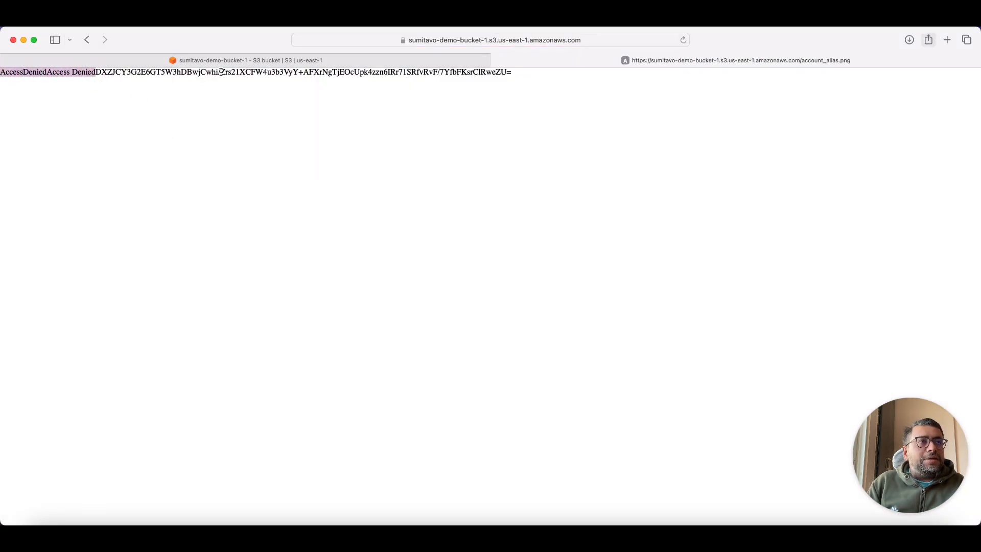
mouse_move(280, 63)
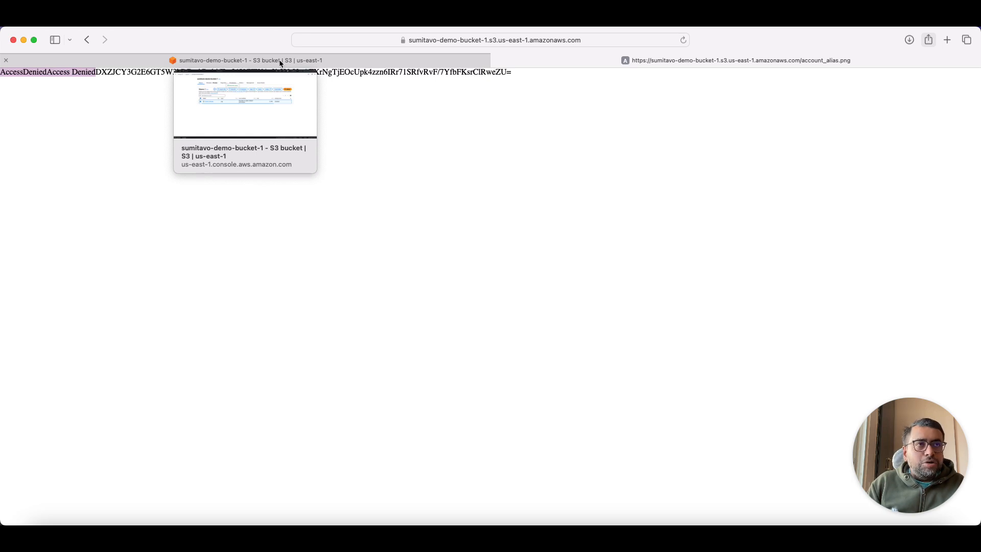
left_click(598, 42)
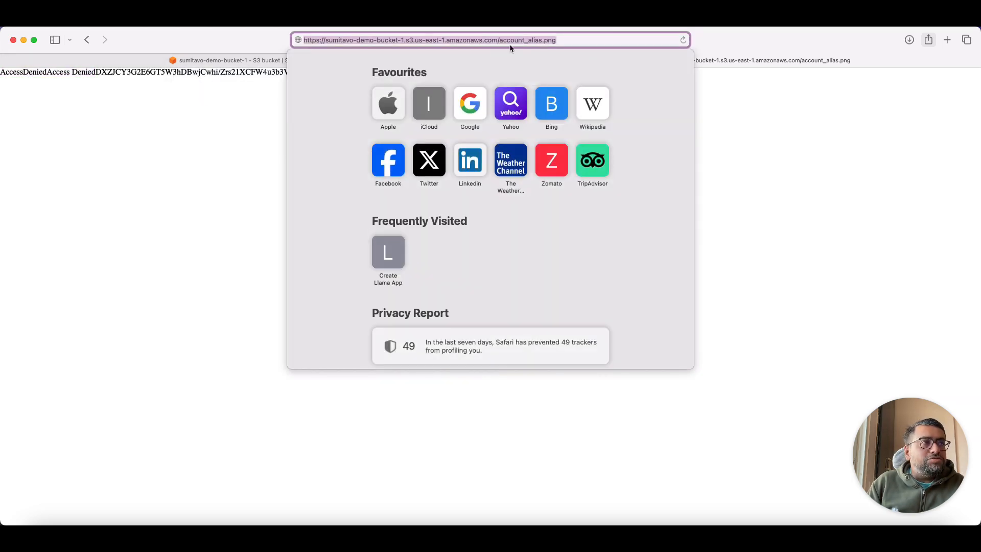
Step: Return to the bucket's permissions, disable Block all public access, and save the change by entering "confirm"
left_click(195, 58)
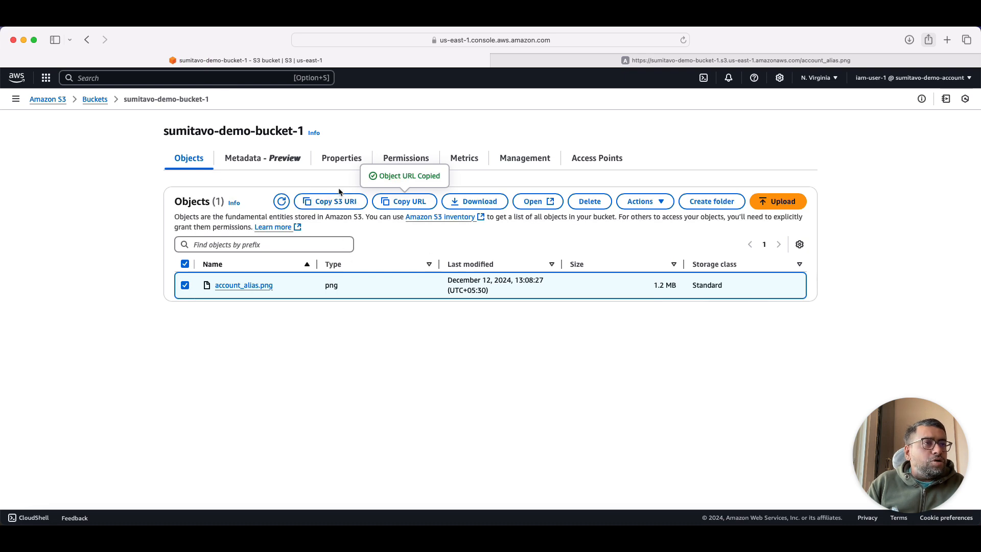
left_click(407, 158)
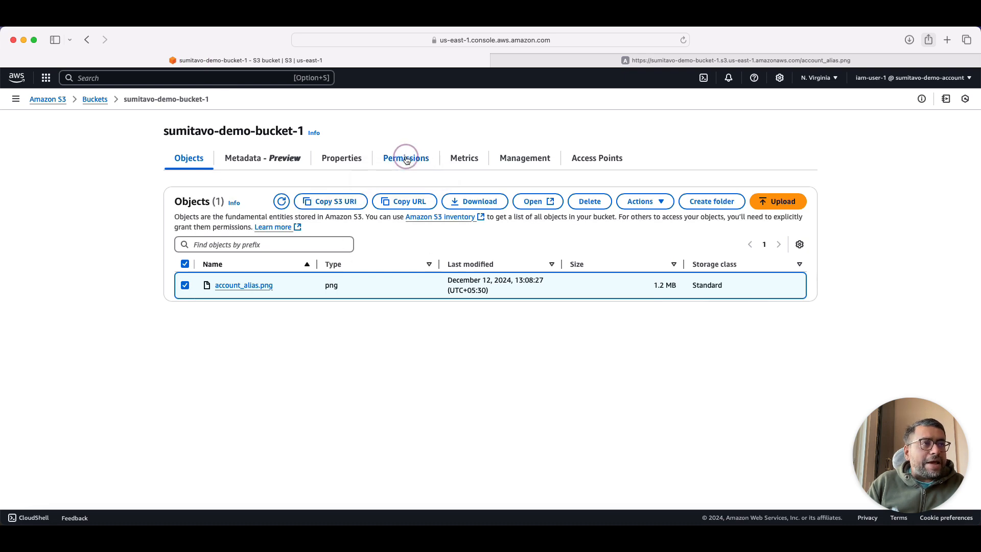
scroll(314, 317, "down", 2)
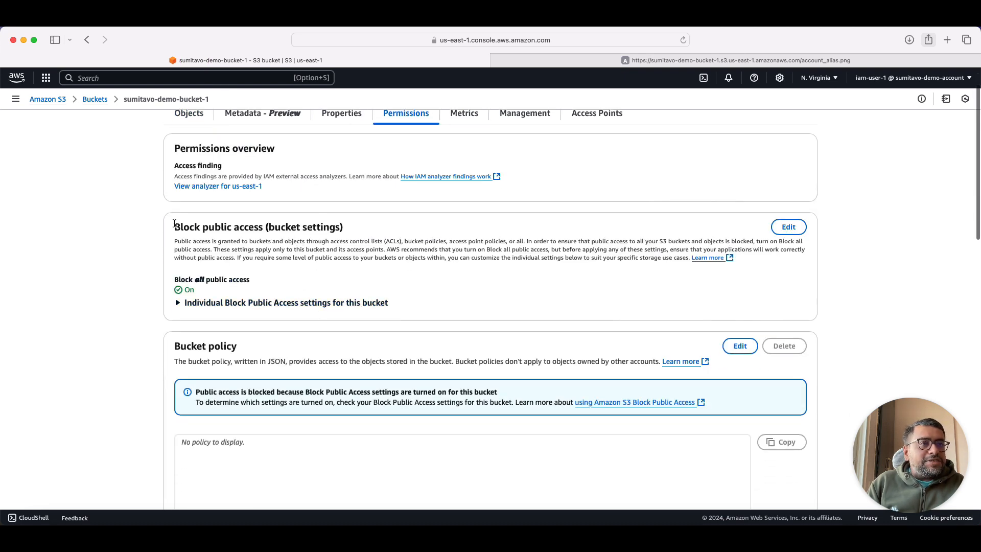
left_click_drag(173, 226, 398, 308)
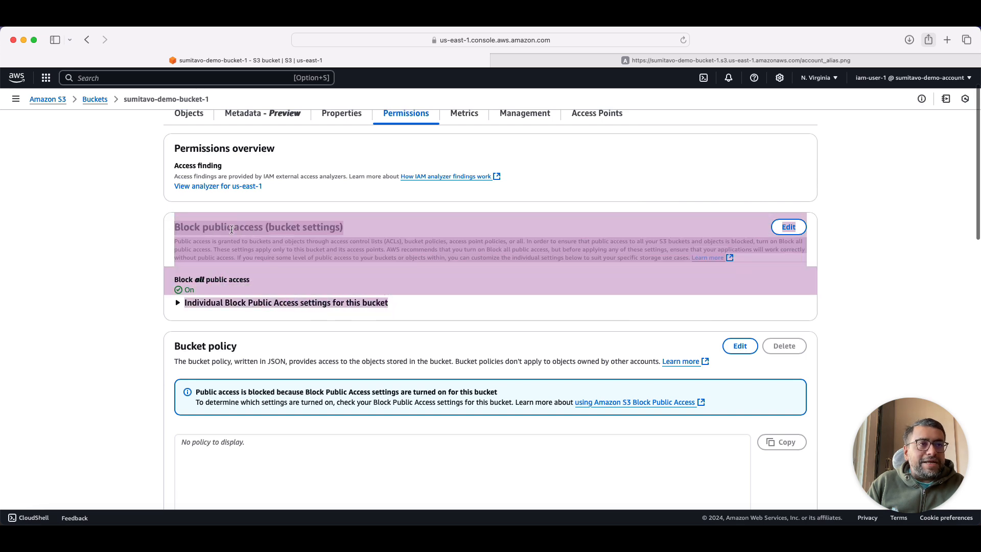
left_click(140, 223)
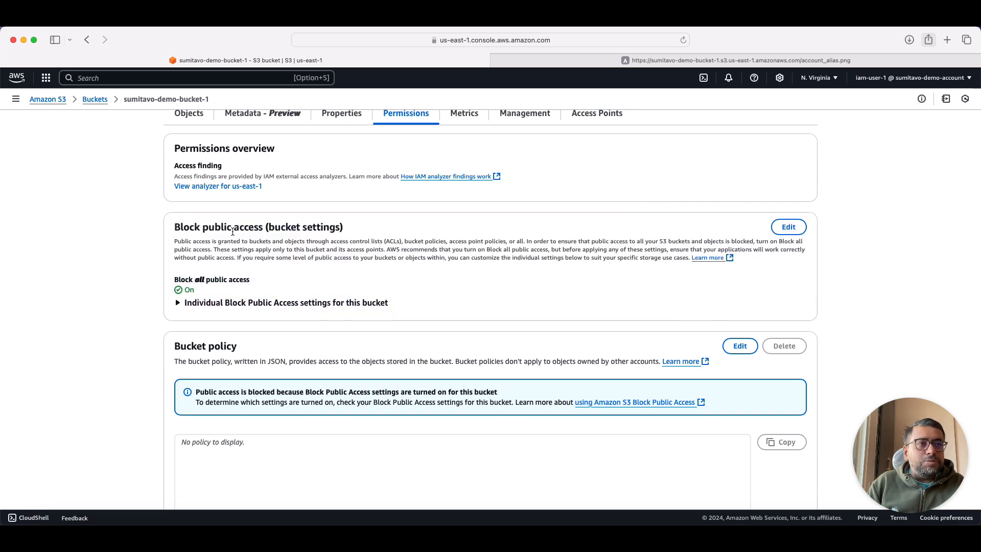
left_click(786, 228)
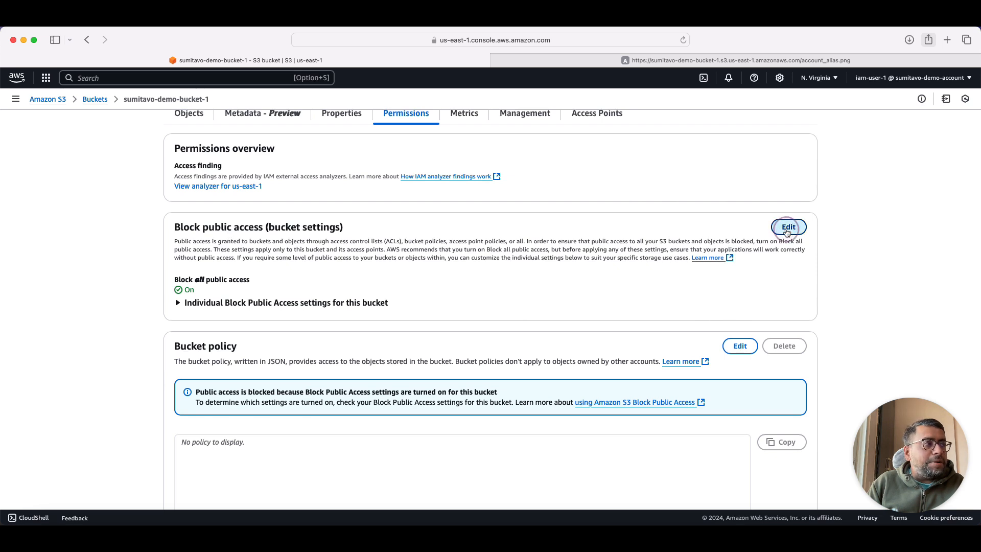
left_click(178, 211)
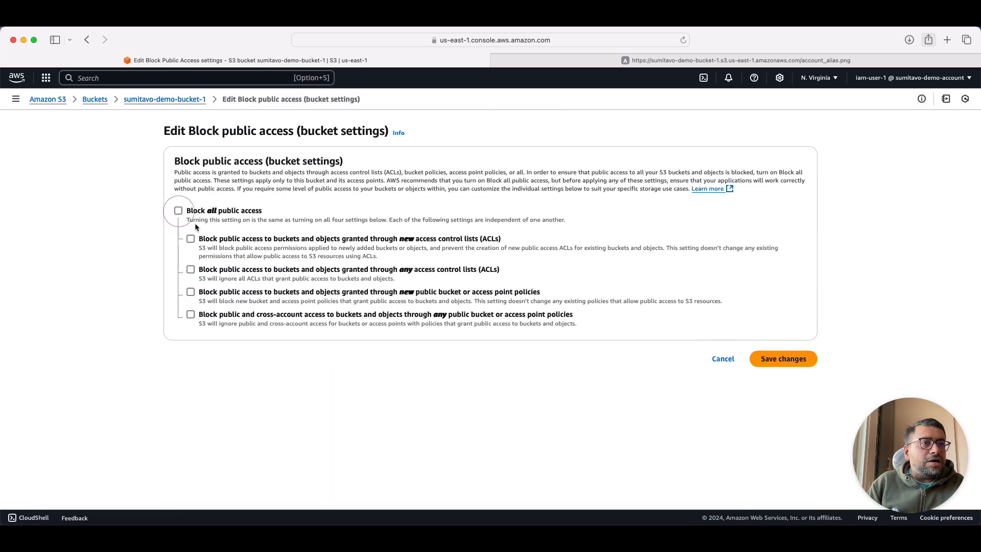
left_click(778, 364)
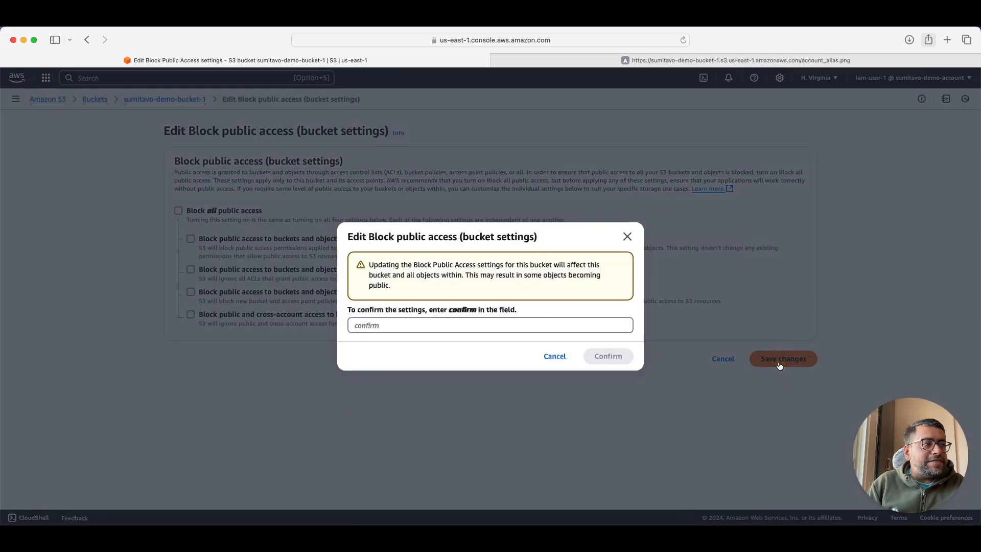
left_click(457, 326)
type("confirm")
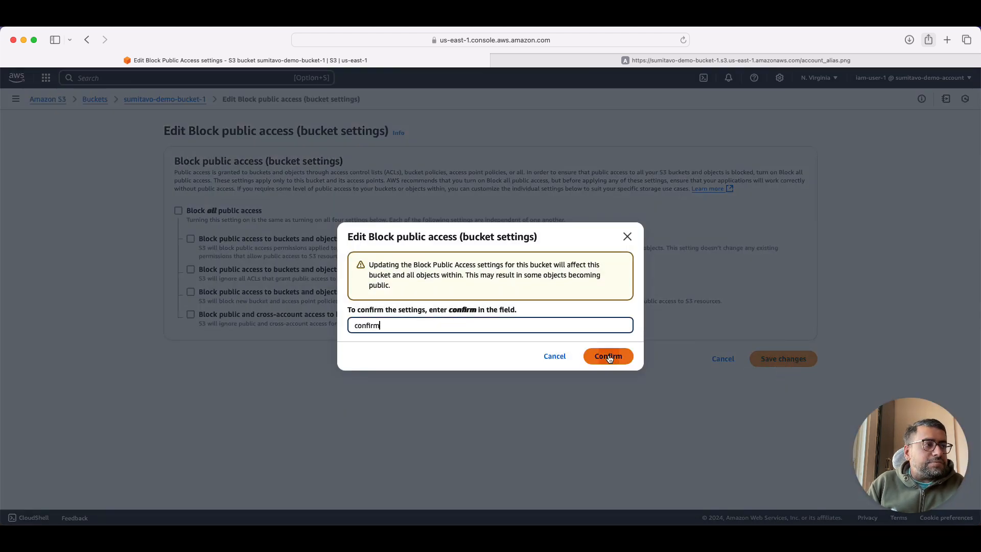
left_click(606, 355)
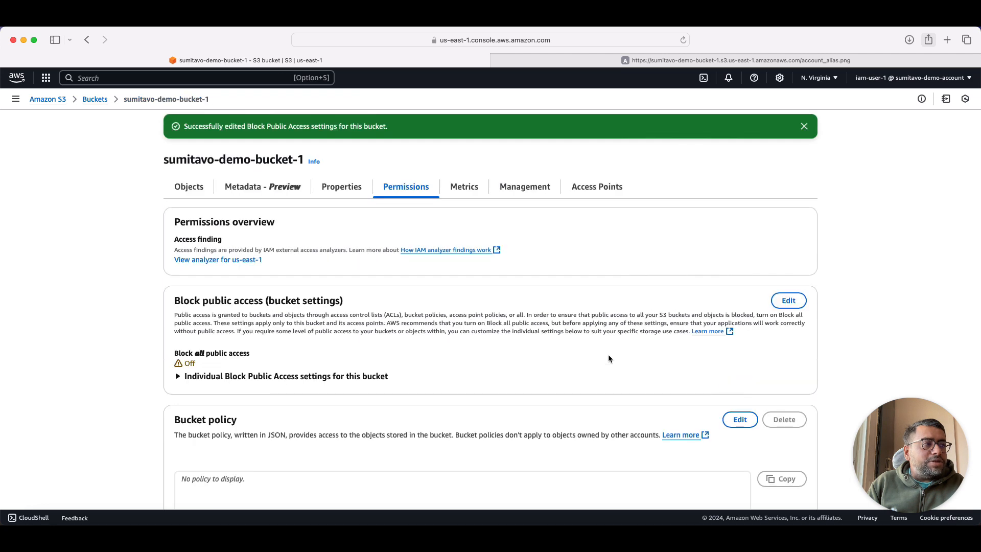
Step: Open the bucket policy for editing, launch the AWS Policy Generator, and set the policy type to S3 Bucket Policy
scroll(341, 360, "down", 3)
scroll(341, 360, "down", 2)
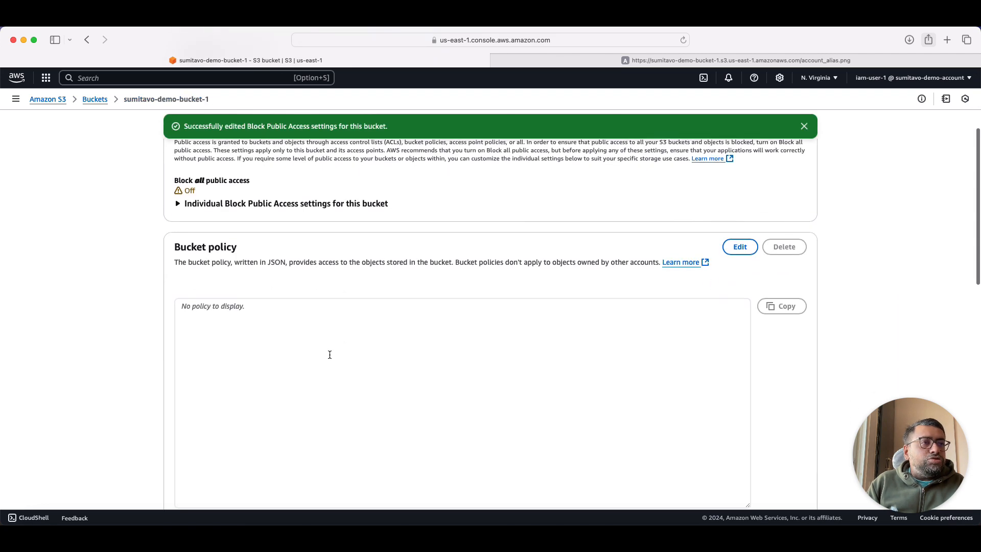
left_click_drag(174, 247, 244, 250)
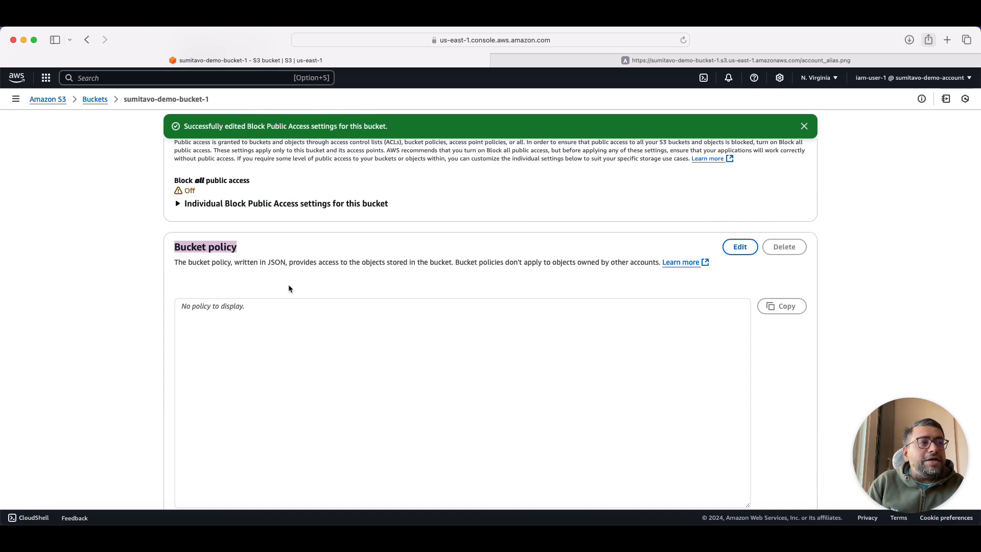
left_click(739, 247)
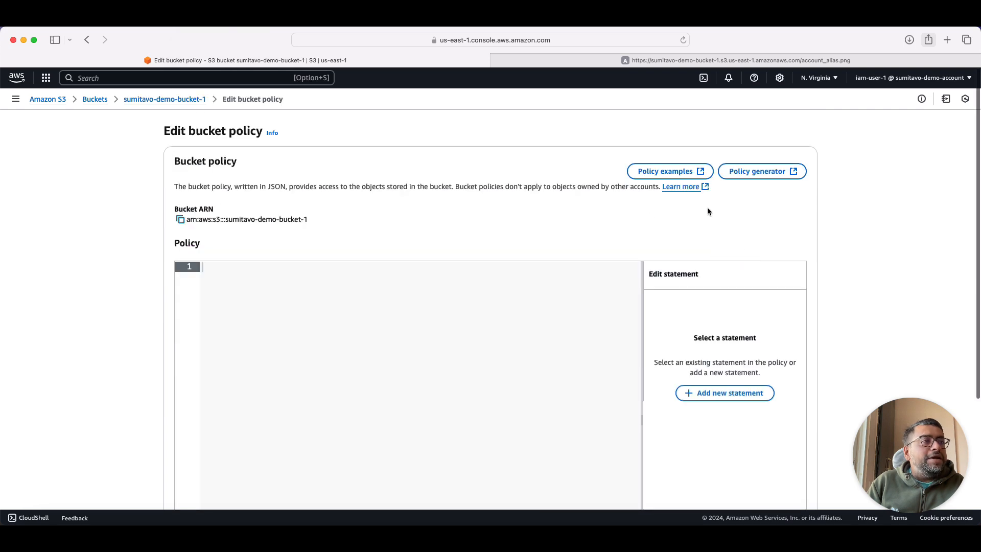
left_click(769, 176)
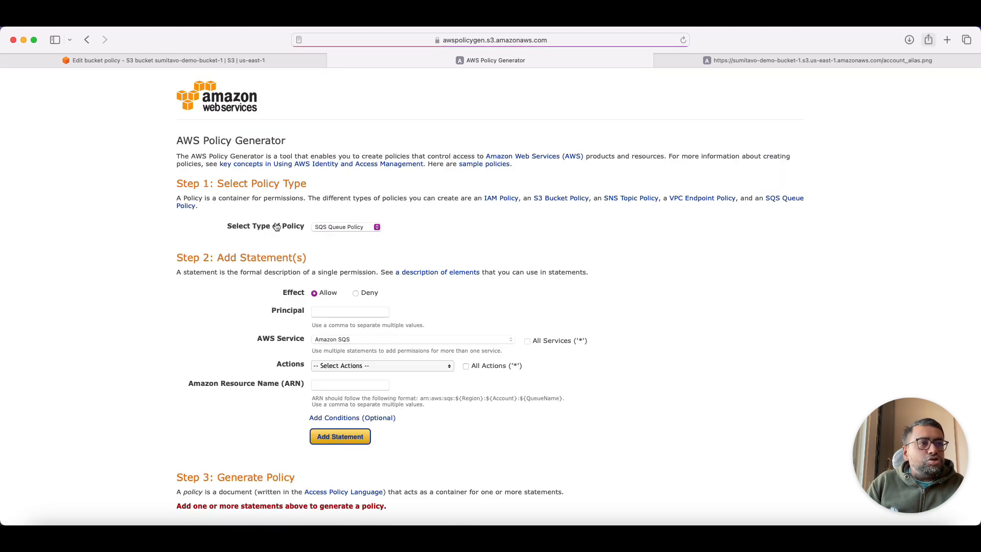
left_click(334, 228)
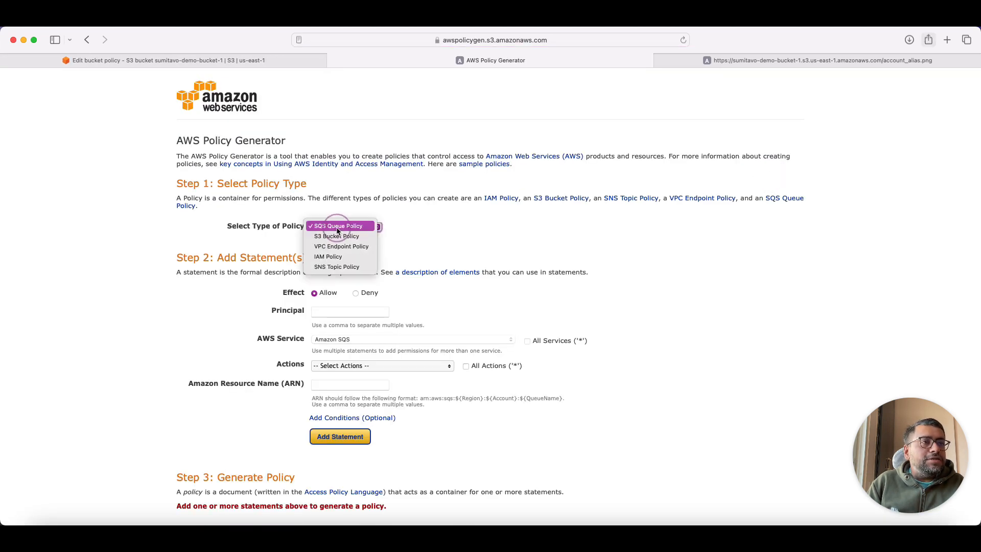
left_click(339, 236)
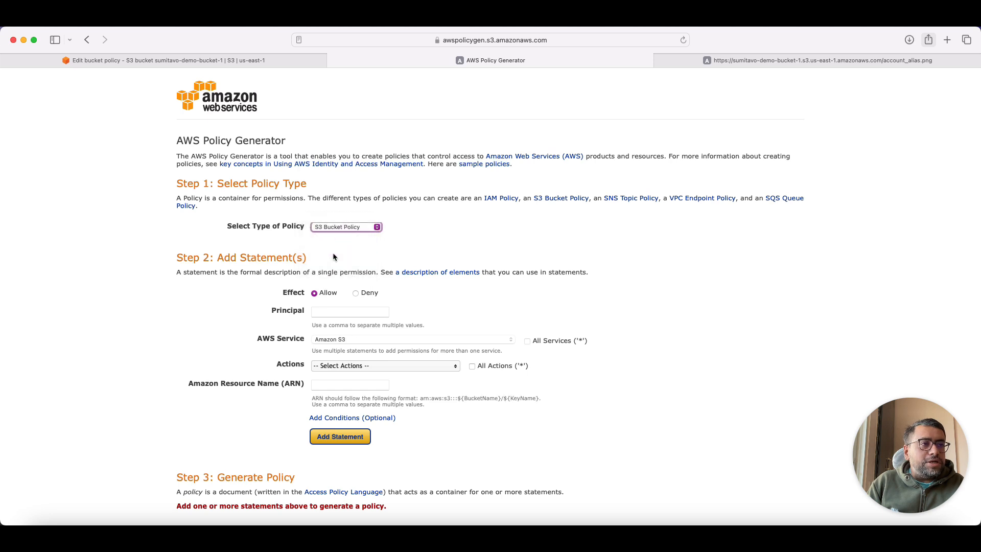
Step: Set the principal of the Allow statement to * in the policy generator
scroll(326, 291, "down", 2)
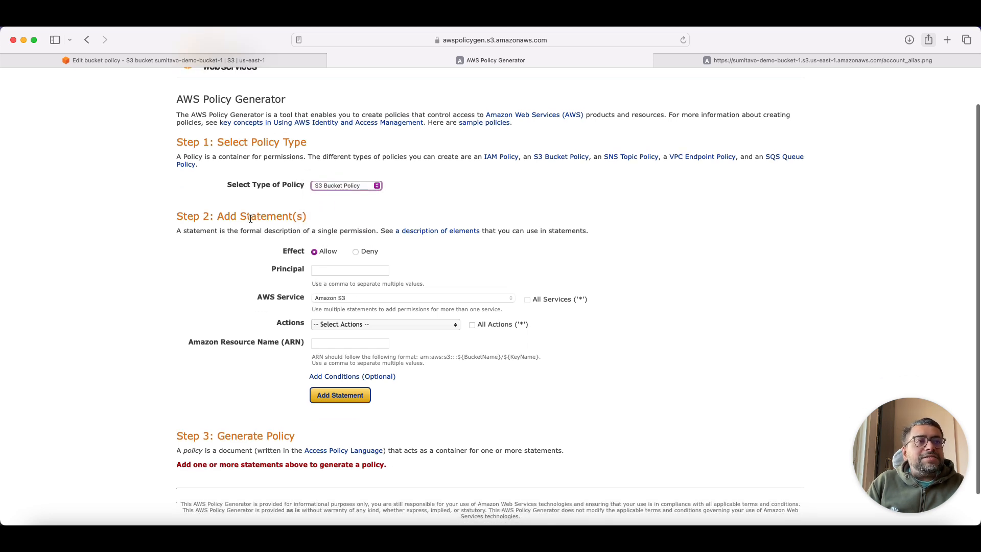
left_click(331, 272)
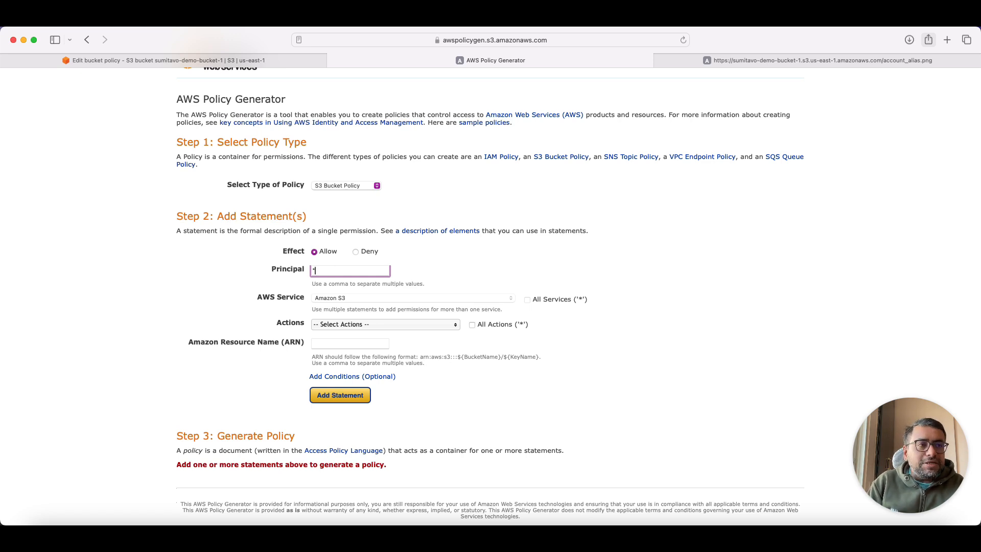
key("Return")
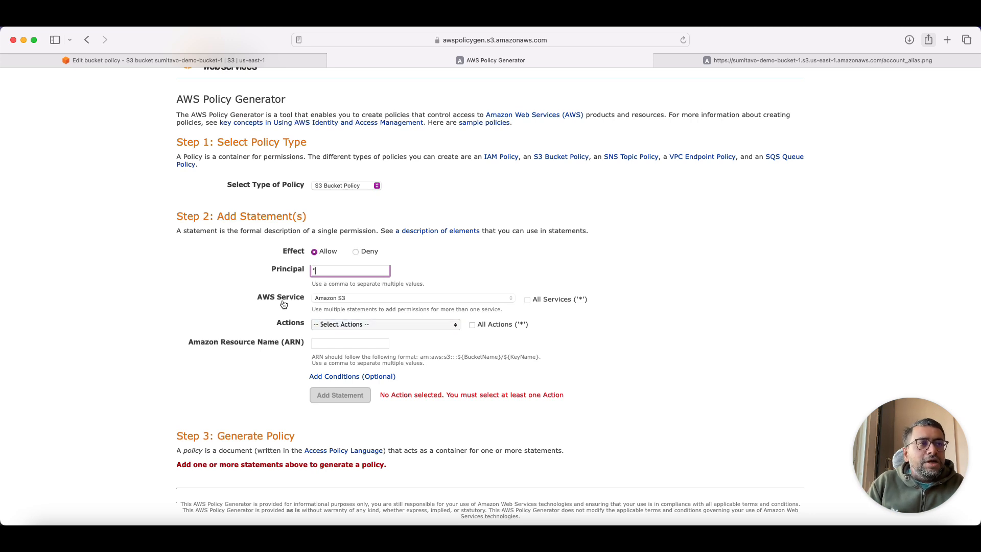
Step: Select GetObject as the only allowed action for the Amazon S3 statement
scroll(357, 306, "down", 2)
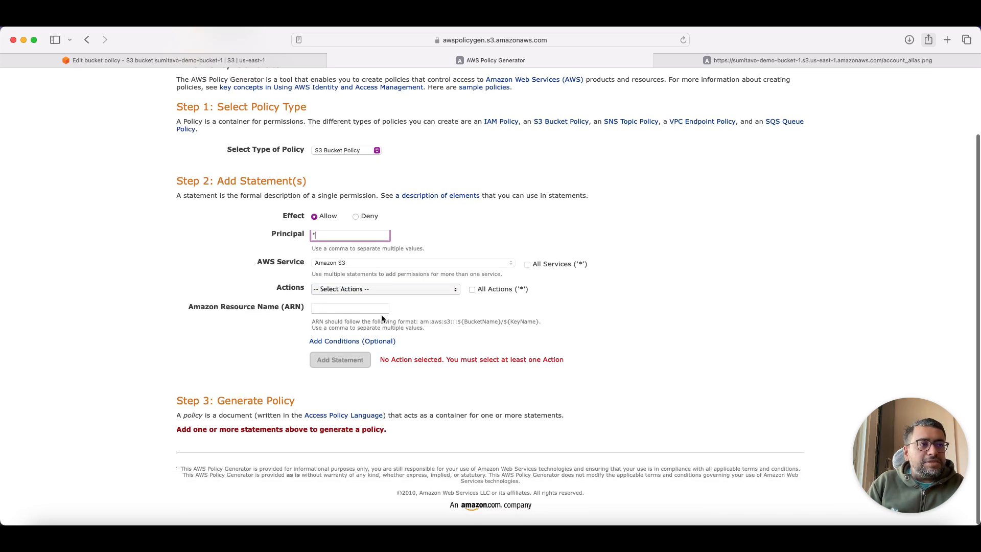
left_click(365, 289)
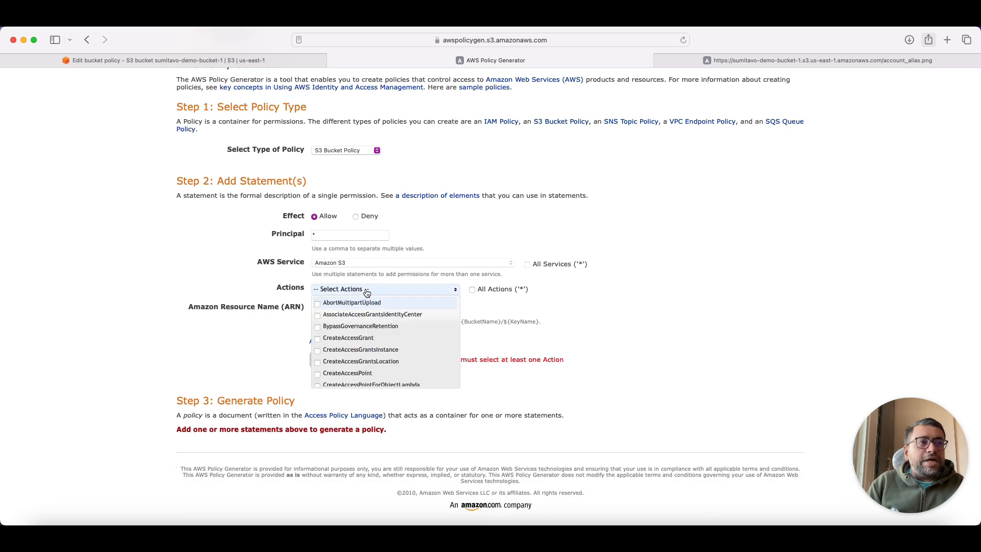
scroll(371, 356, "down", 5)
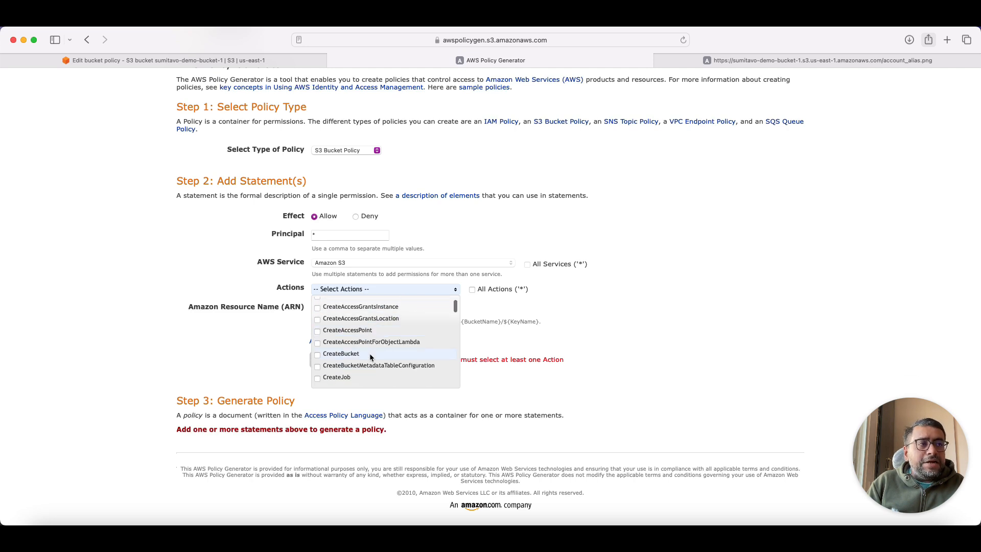
scroll(370, 356, "down", 15)
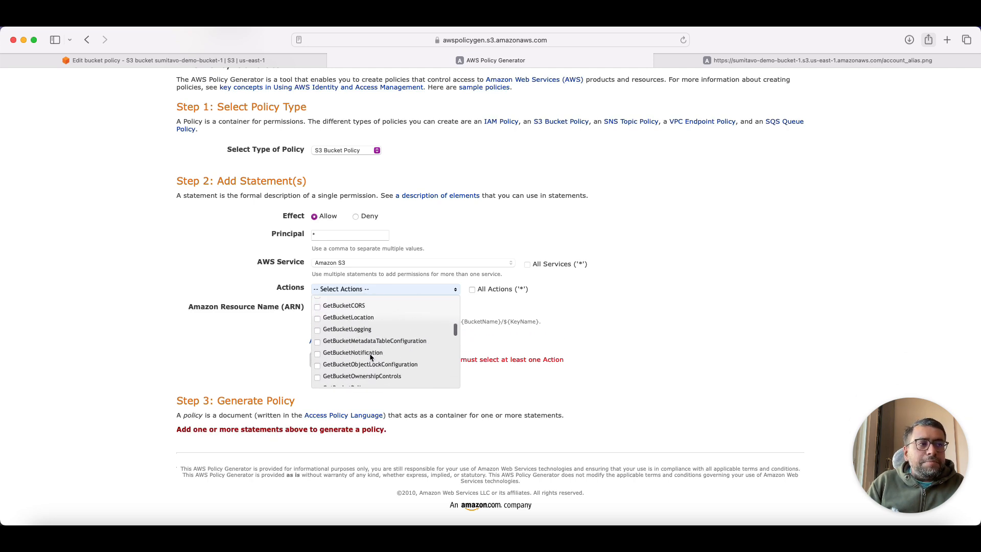
scroll(371, 357, "down", 3)
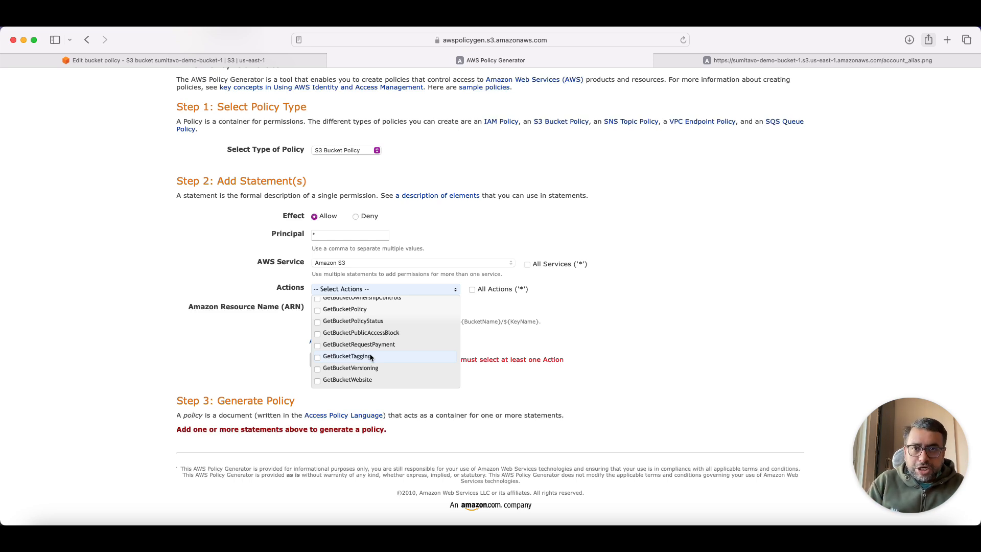
scroll(371, 357, "down", 2)
scroll(370, 356, "down", 4)
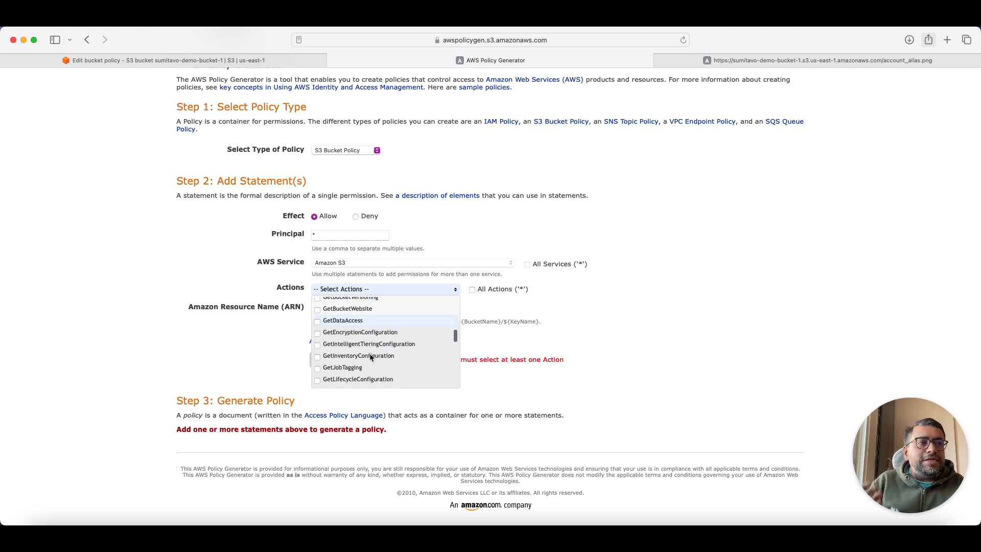
scroll(370, 356, "up", 10)
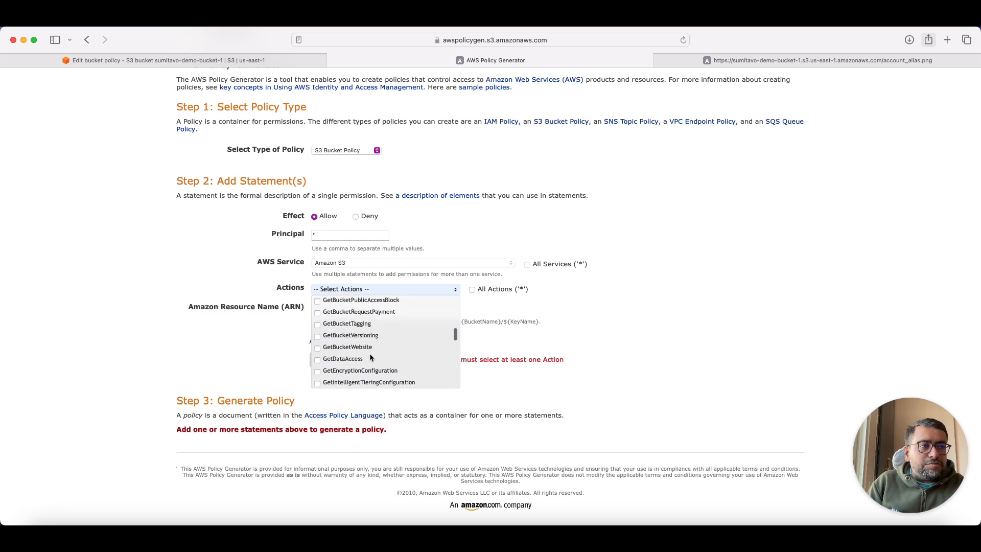
scroll(369, 356, "up", 5)
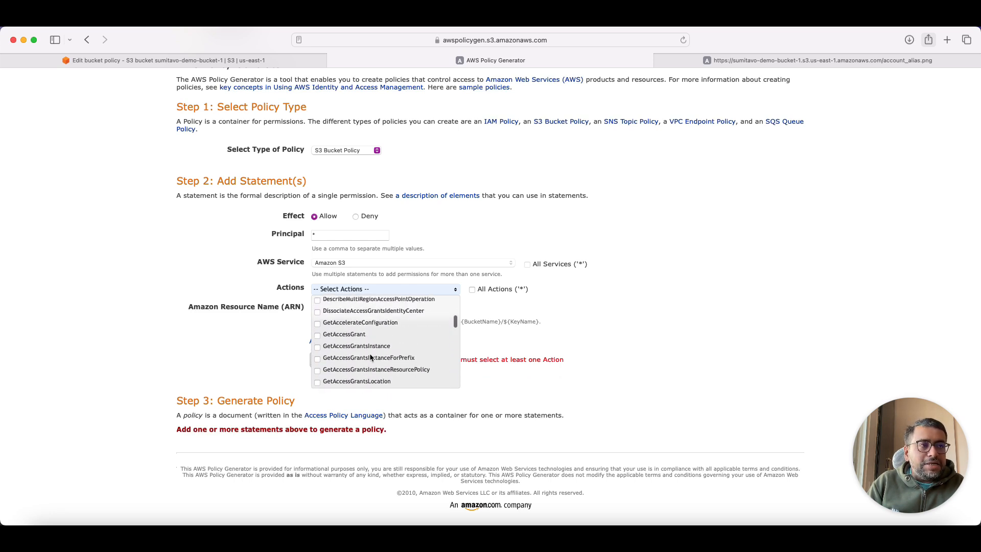
scroll(370, 356, "down", 5)
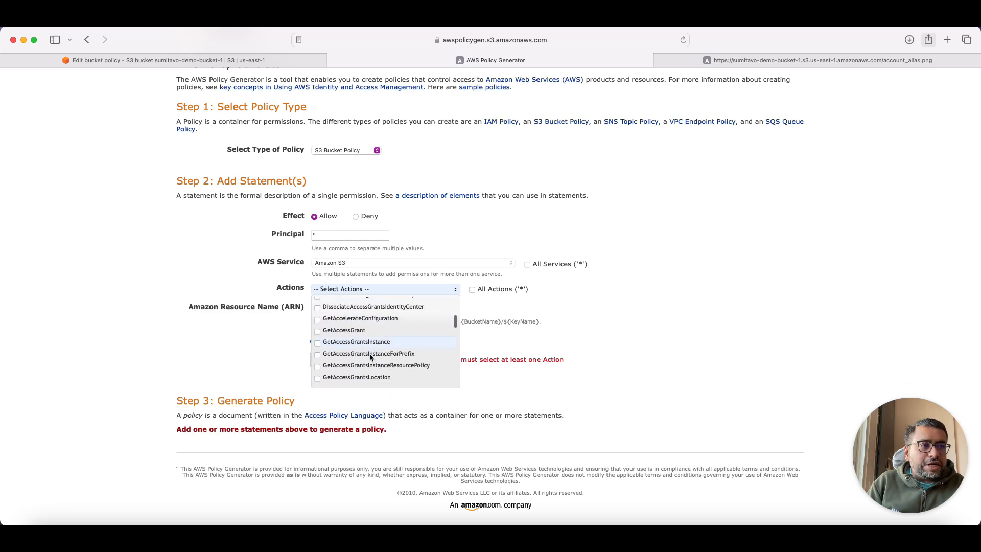
scroll(369, 355, "down", 10)
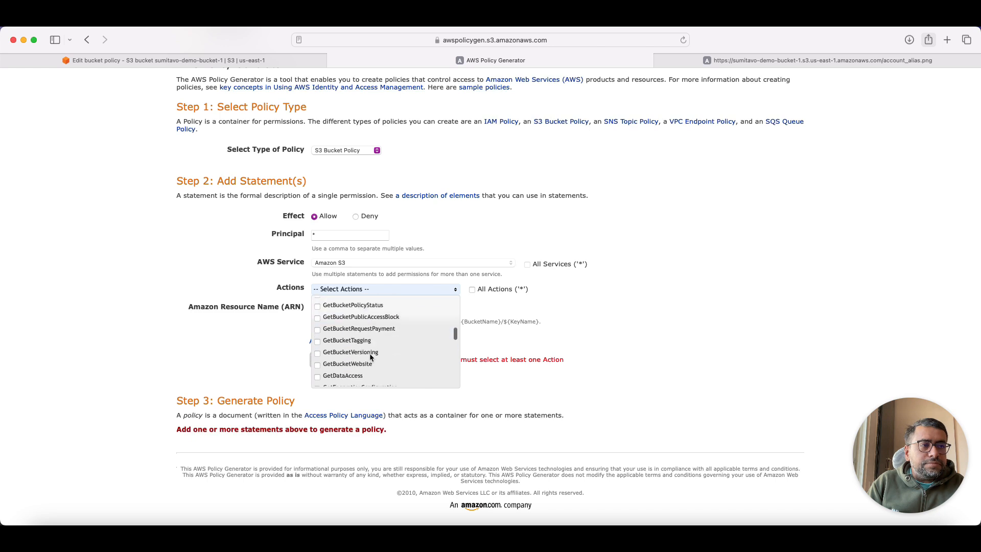
scroll(371, 356, "up", 3)
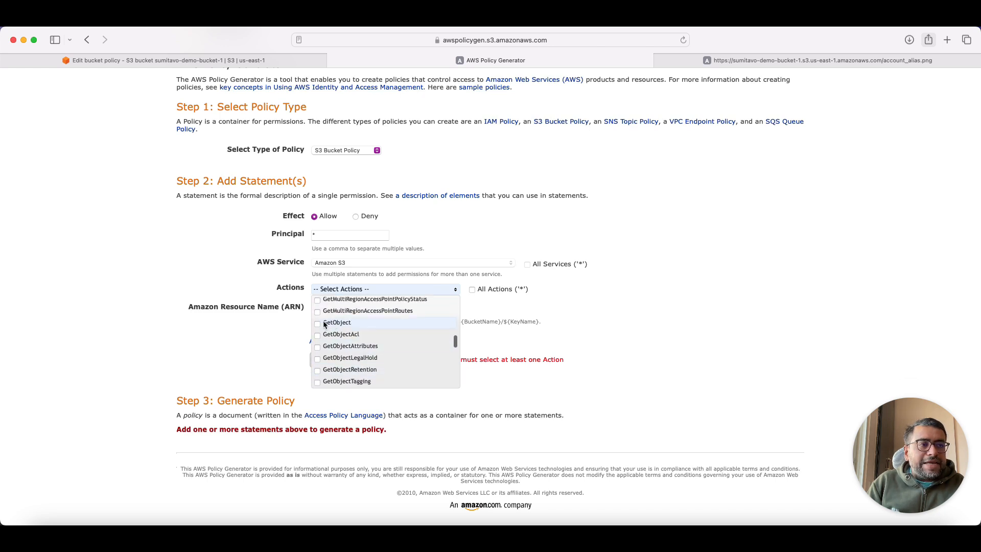
left_click(318, 323)
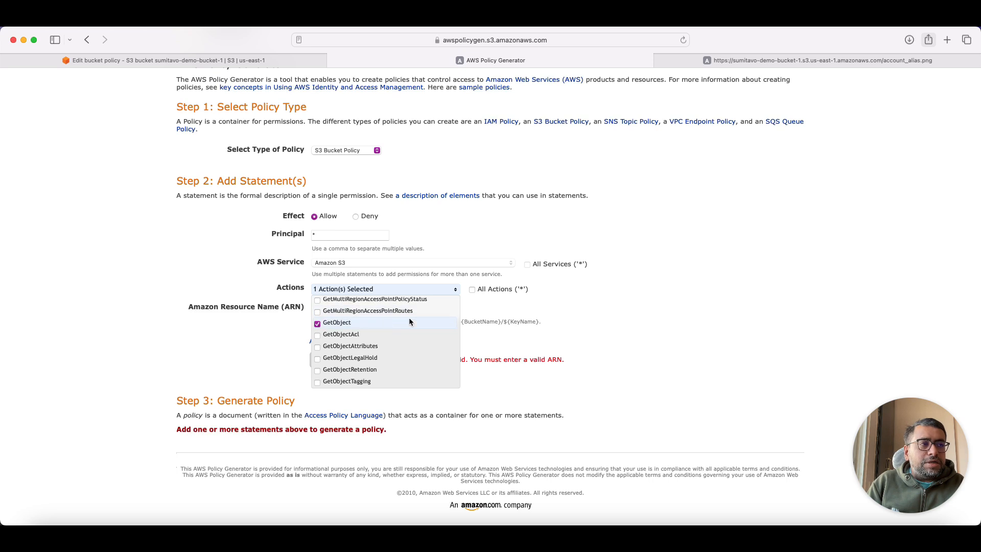
left_click(599, 326)
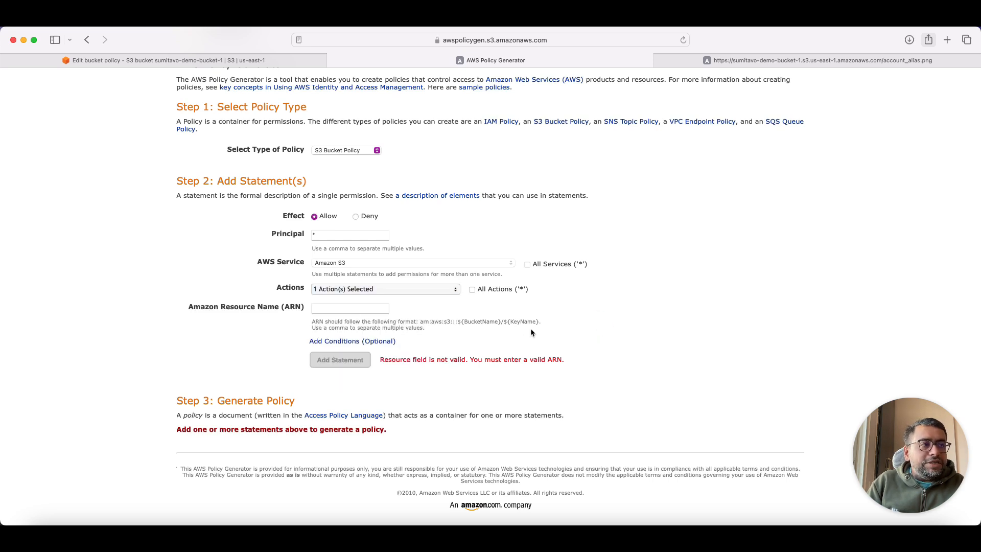
Step: Copy the sample ARN format into the Amazon Resource Name field and trim it to arn:aws:s3:::
left_click_drag(538, 322, 421, 320)
key("super+c")
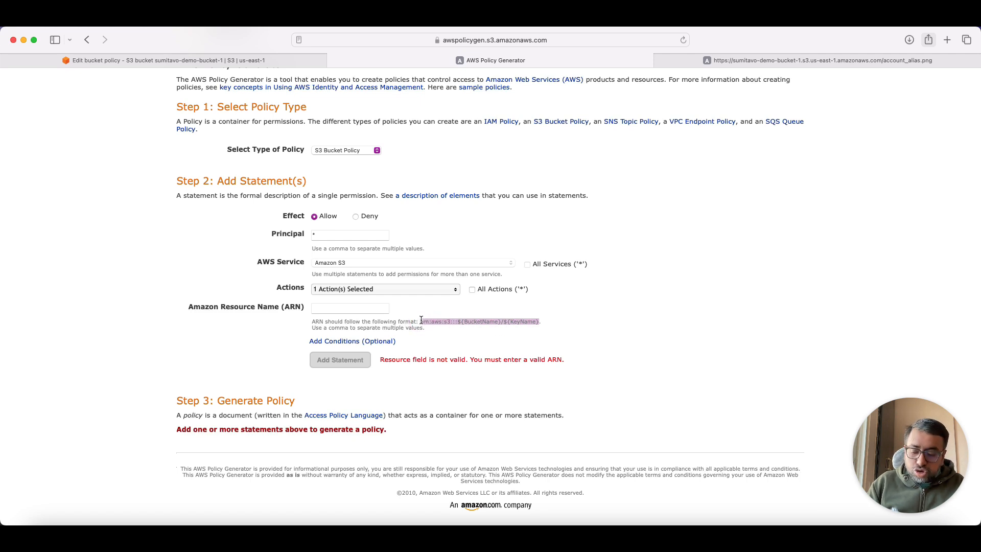
left_click(358, 310)
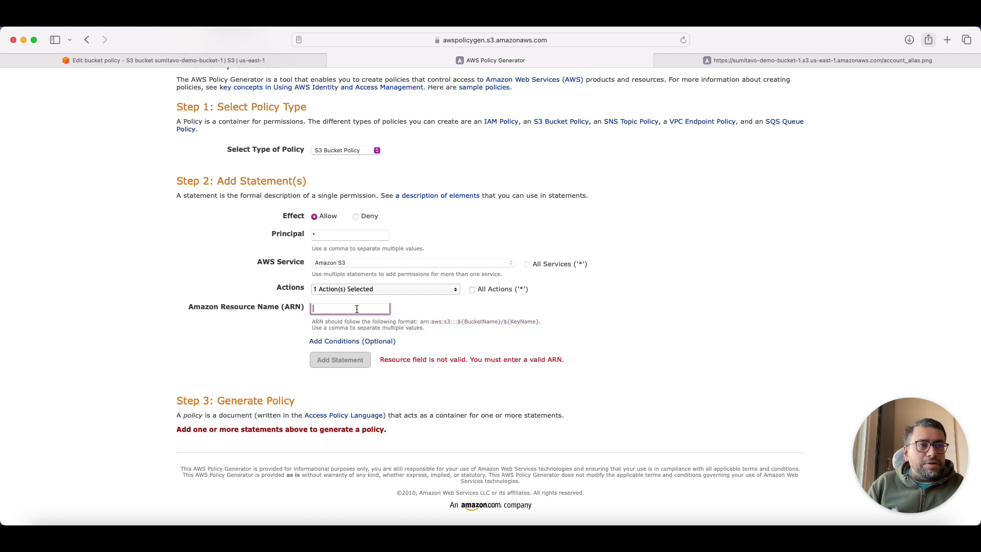
key("super+v")
key("BackSpace")
key("BackSpace")
key("BackSpace")
key("BackSpace")
key("BackSpace")
key("BackSpace")
key("BackSpace")
key("BackSpace")
key("BackSpace")
key("BackSpace")
key("BackSpace")
key("BackSpace")
key("BackSpace")
key("BackSpace")
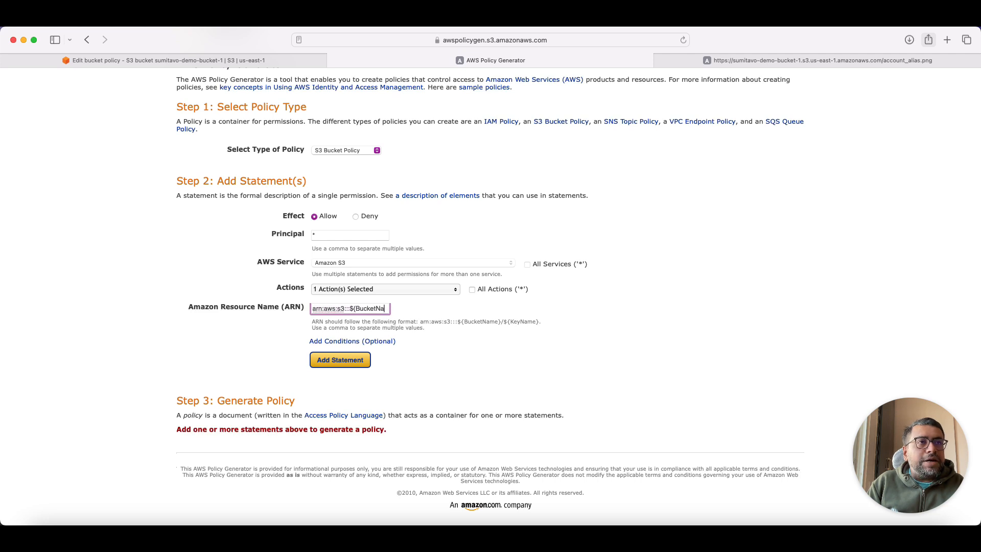
key("BackSpace")
key("BackSpace")
key("BackSpace")
key("BackSpace")
key("BackSpace")
key("BackSpace")
key("BackSpace")
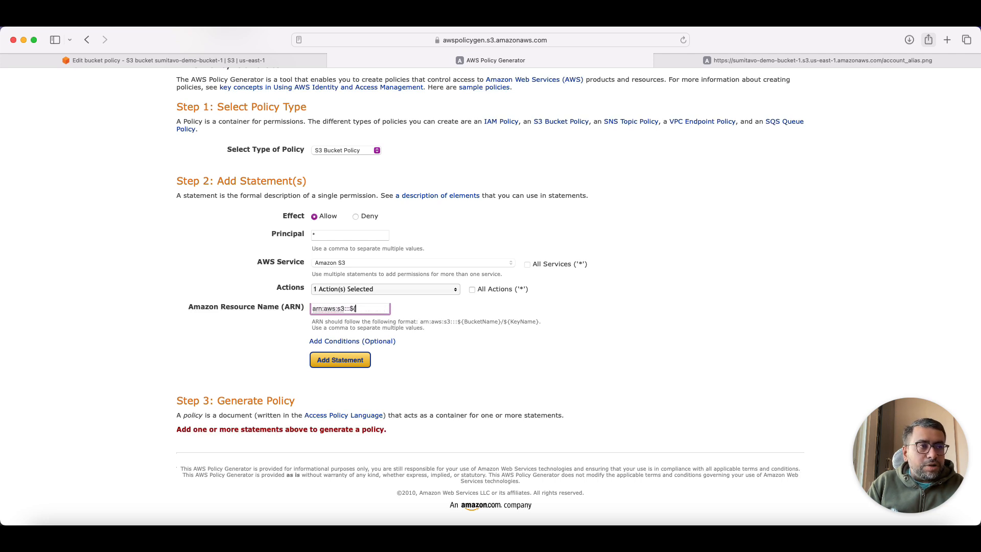
key("BackSpace")
Step: Complete the ARN with the demo bucket's name and a trailing slash, and add the statement to the policy
type("sum")
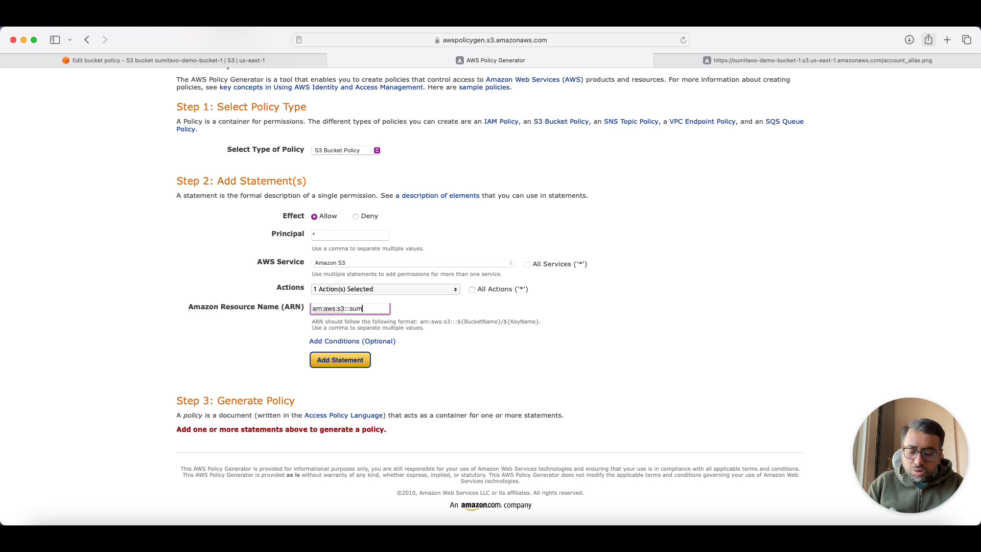
type("itavo")
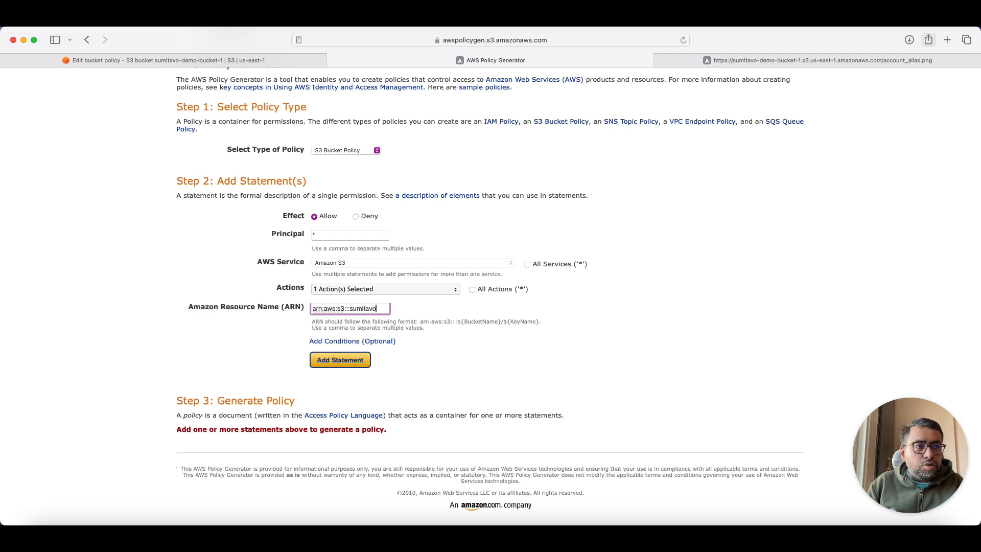
type("-demo")
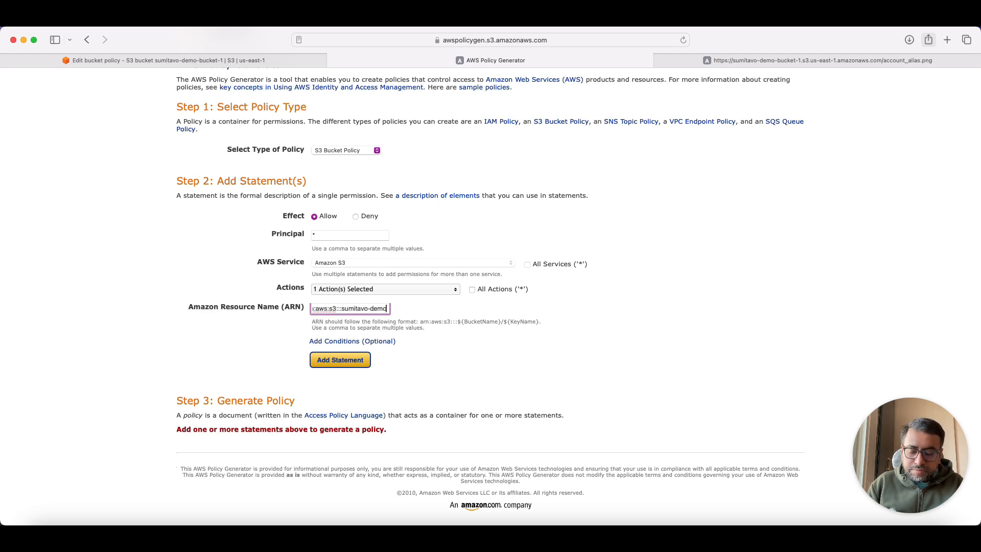
type("-bucket-1/")
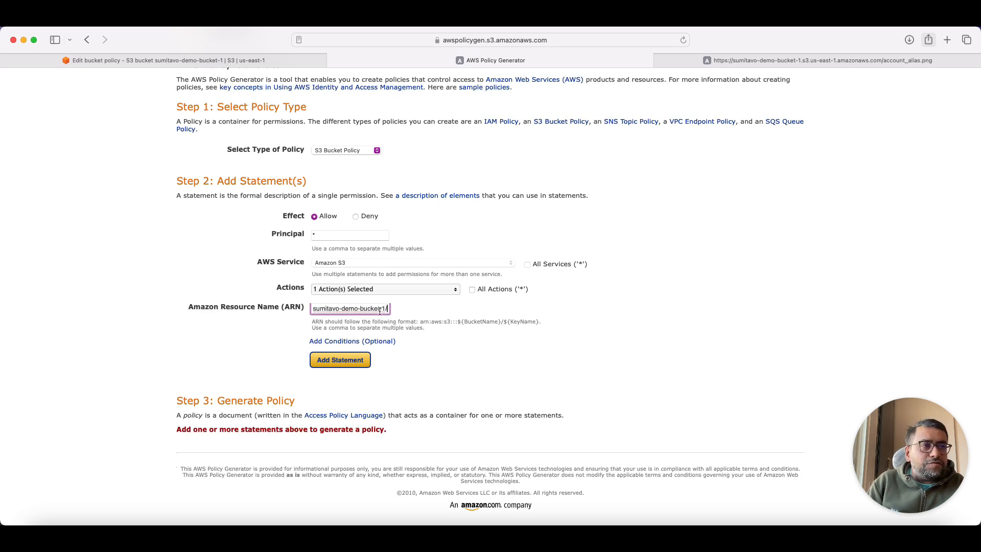
left_click(350, 362)
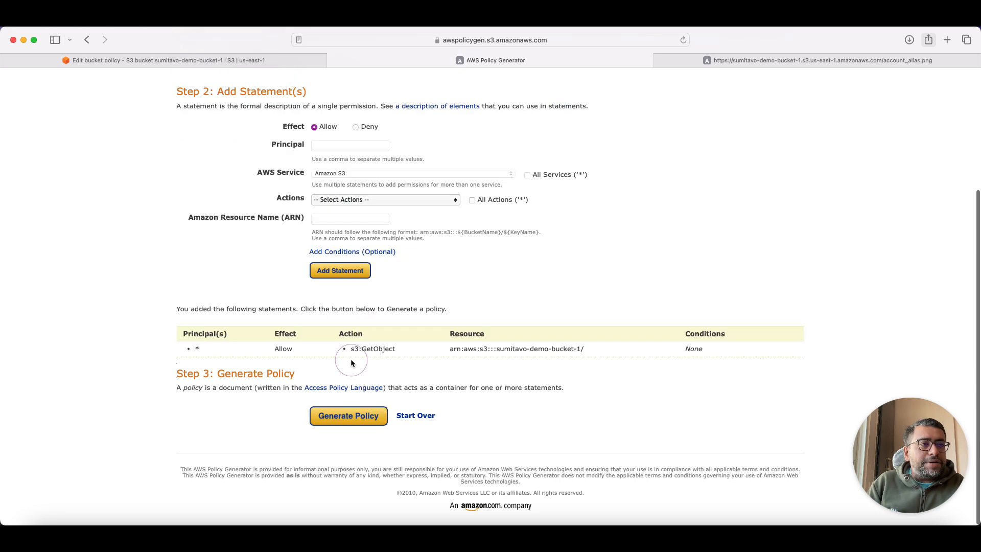
Step: Generate the policy from the added statement and copy the entire policy JSON document
left_click(369, 418)
left_click_drag(309, 330, 294, 221)
key("super+c")
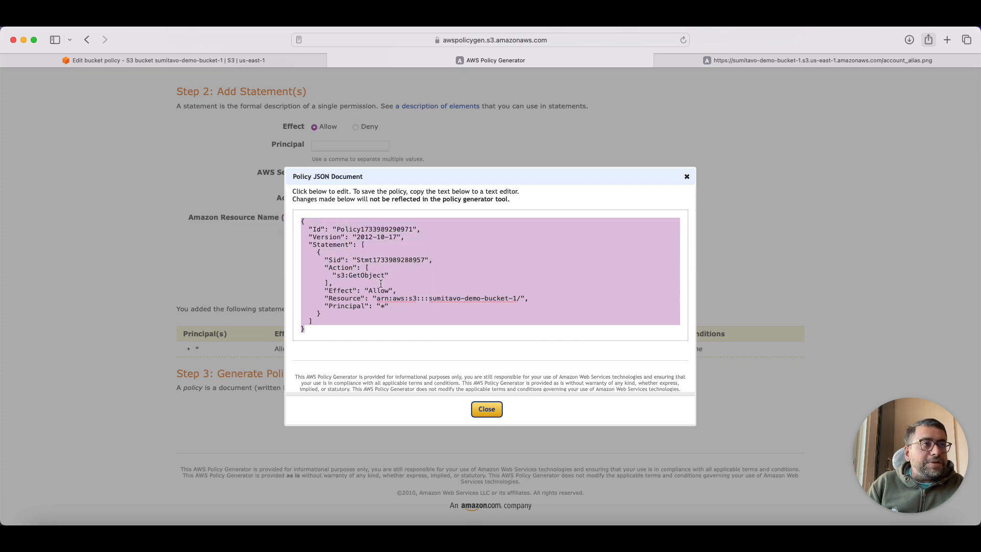
Step: Paste the copied JSON into the bucket policy editor in the S3 console and try to save the changes
left_click(256, 61)
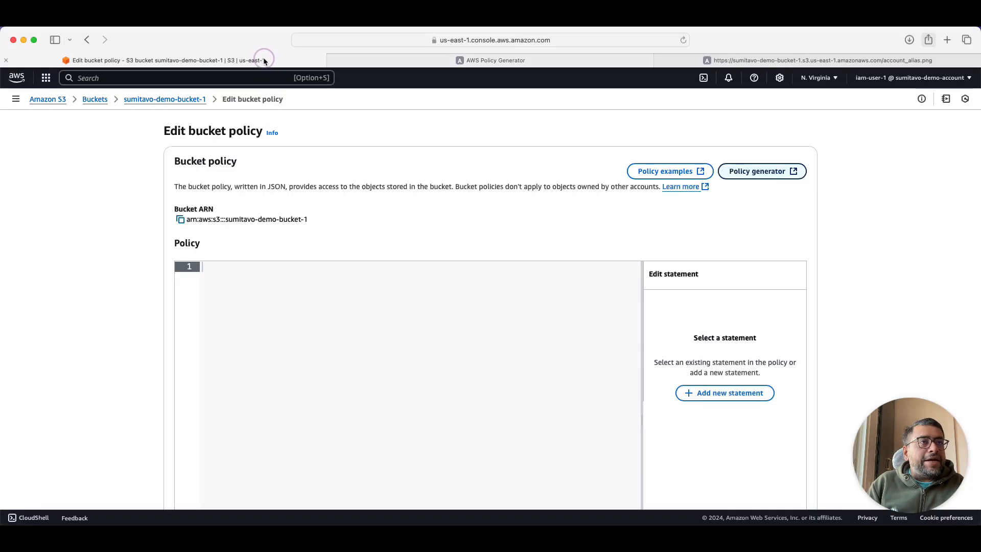
left_click(235, 298)
key("super+v")
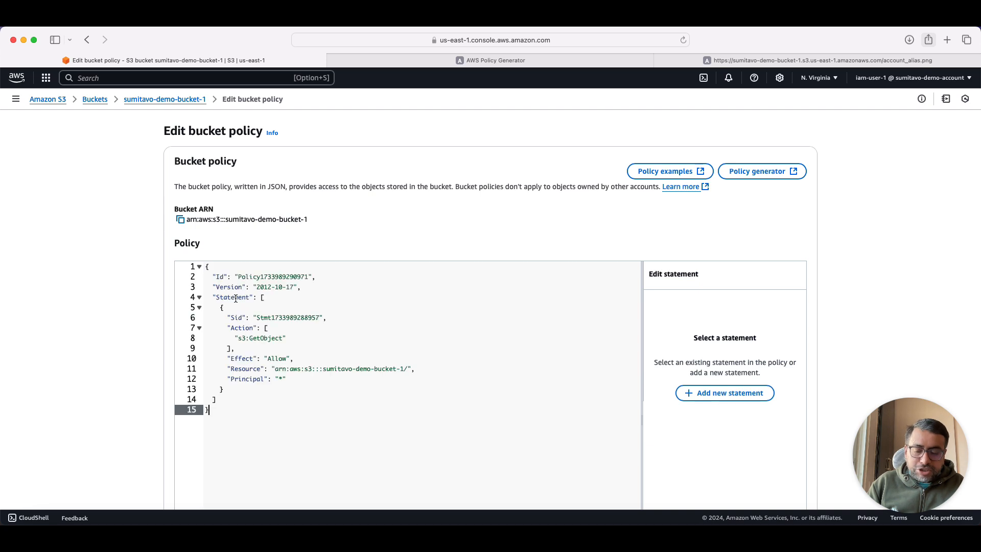
scroll(302, 331, "down", 5)
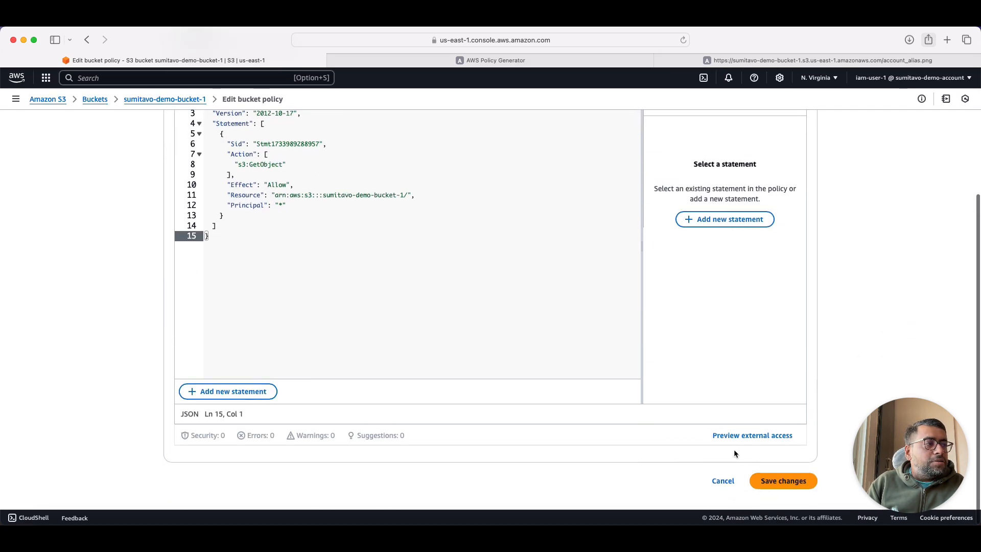
left_click(779, 486)
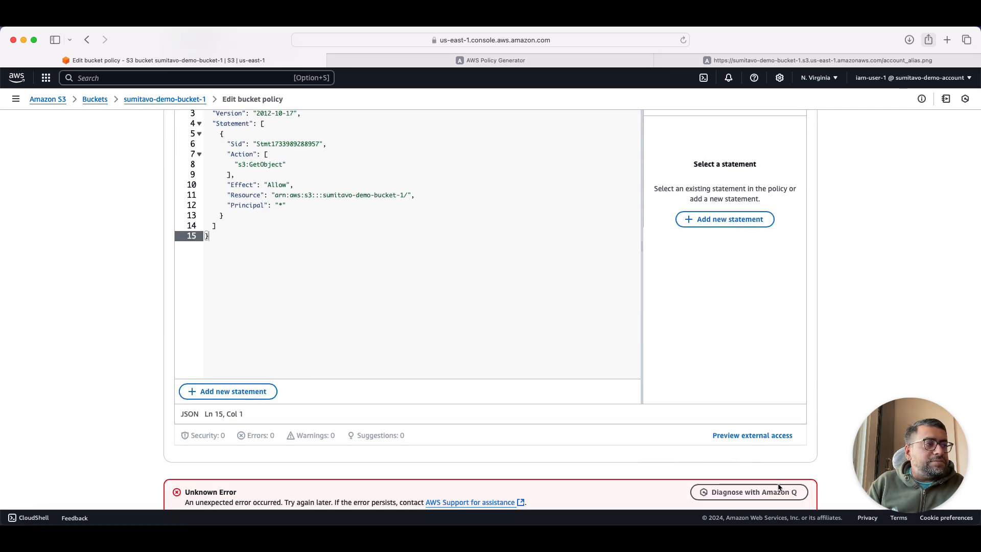
Step: Expand the API response of the save error to examine its cause
scroll(661, 449, "down", 3)
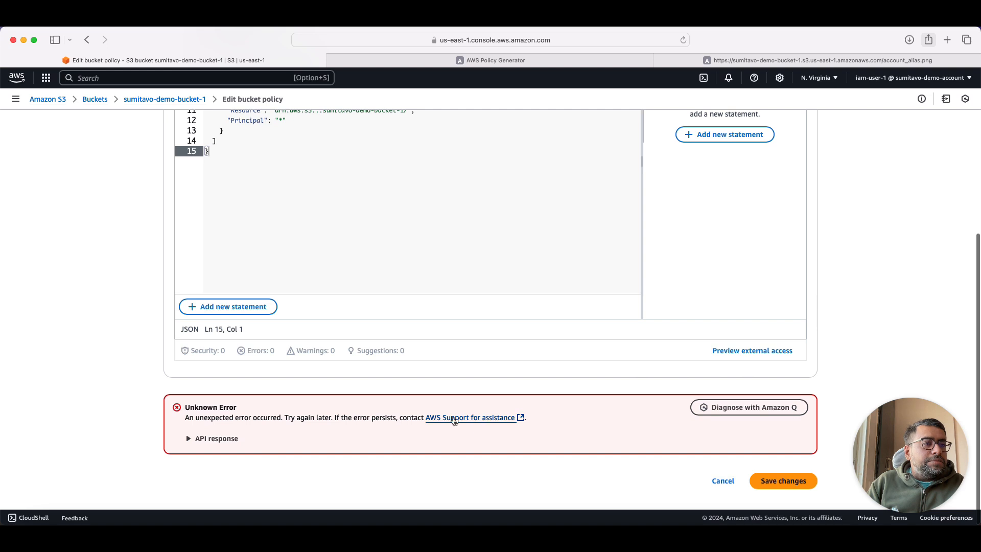
scroll(296, 432, "up", 3)
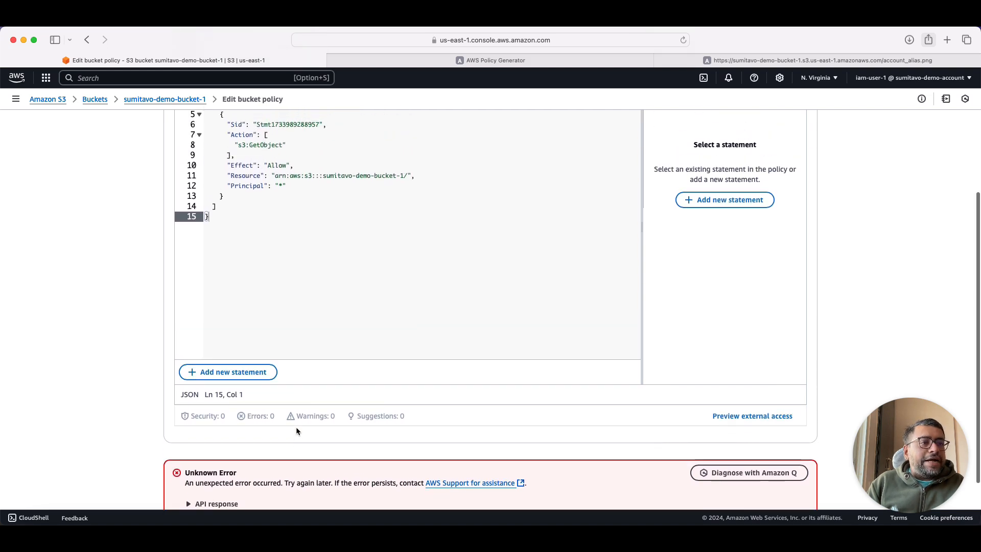
scroll(296, 432, "down", 3)
left_click(189, 437)
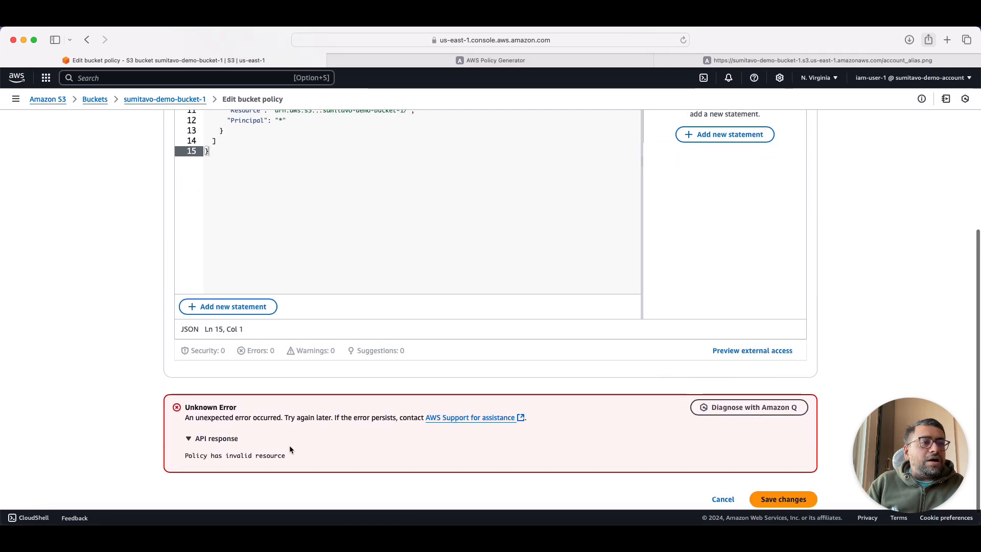
scroll(275, 447, "down", 1)
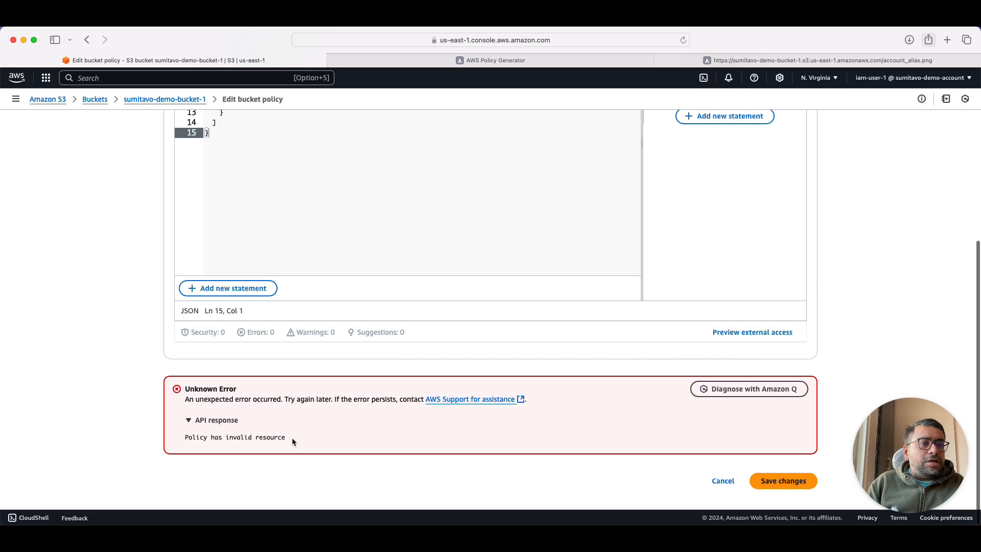
Step: Append * after the trailing slash of the Resource ARN in the bucket policy statement
scroll(286, 437, "up", 5)
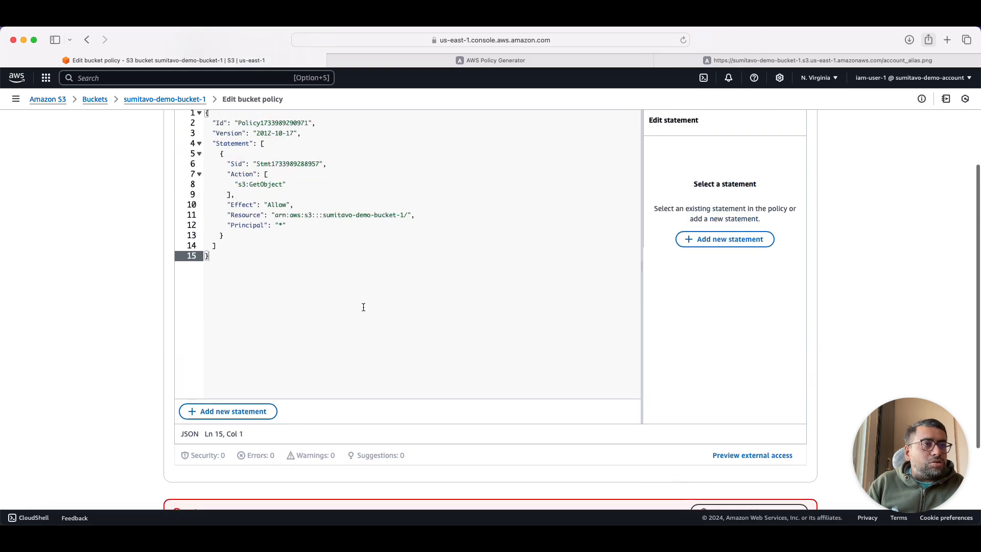
scroll(366, 301, "up", 4)
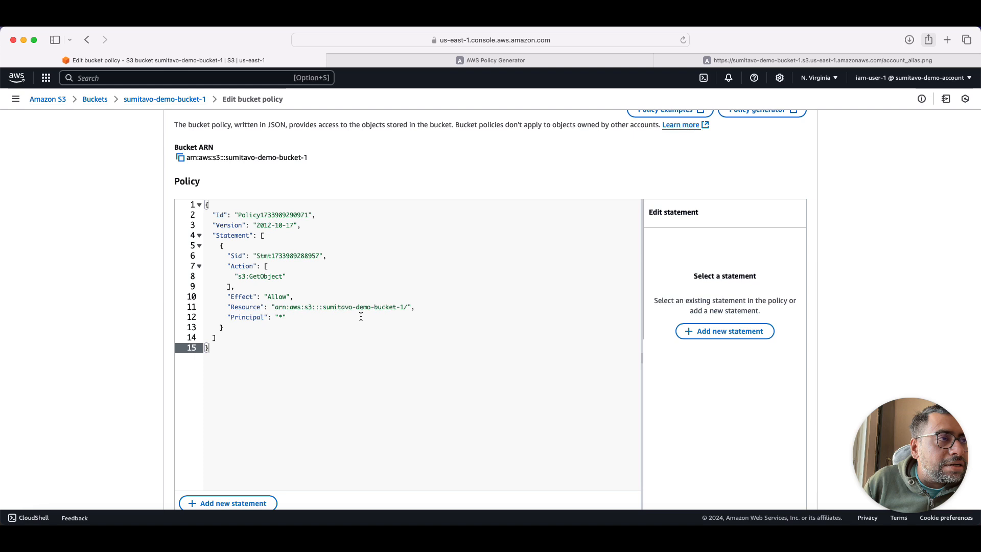
left_click(407, 307)
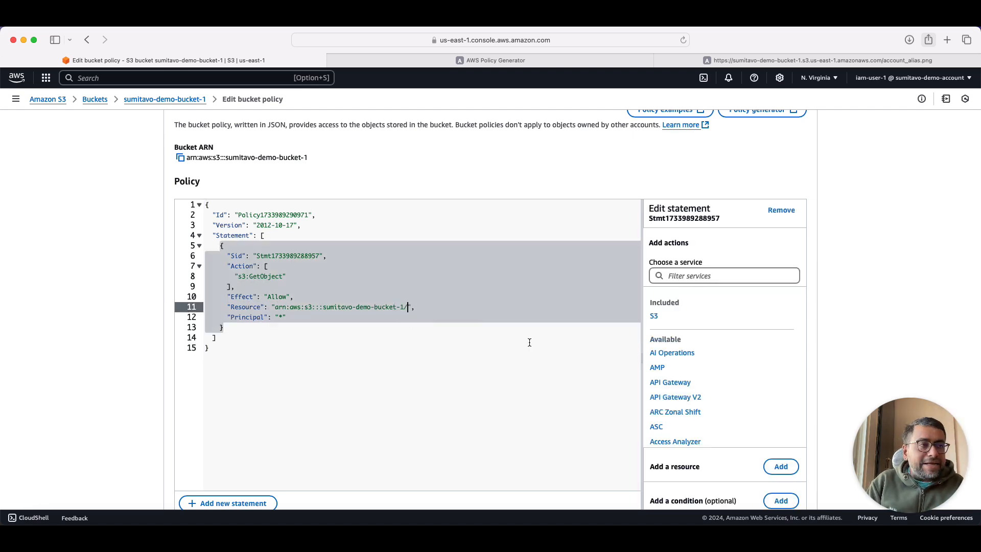
type("*")
left_click(533, 350)
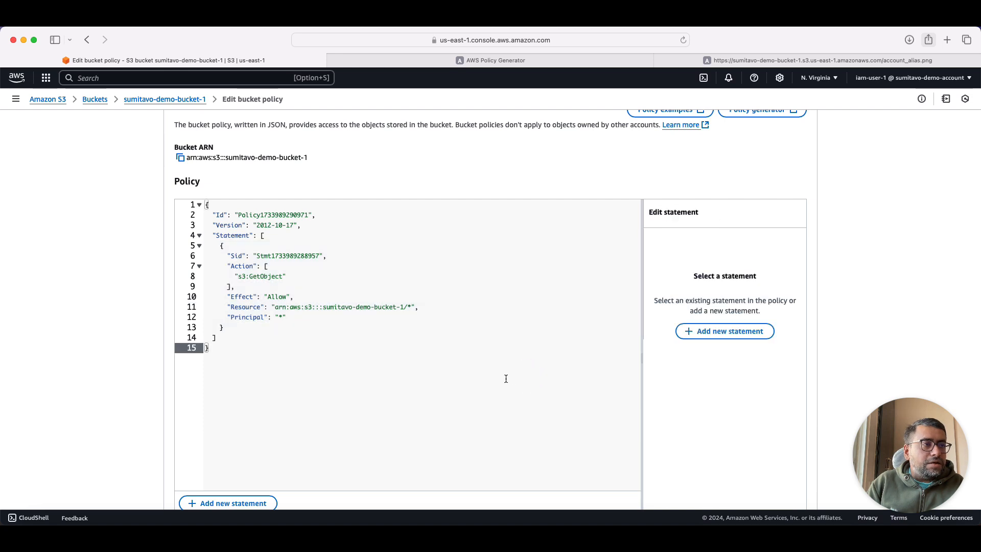
Step: Save the edited bucket policy and review the bucket's permissions
scroll(508, 377, "down", 5)
scroll(750, 439, "up", 2)
scroll(764, 468, "down", 2)
left_click(773, 482)
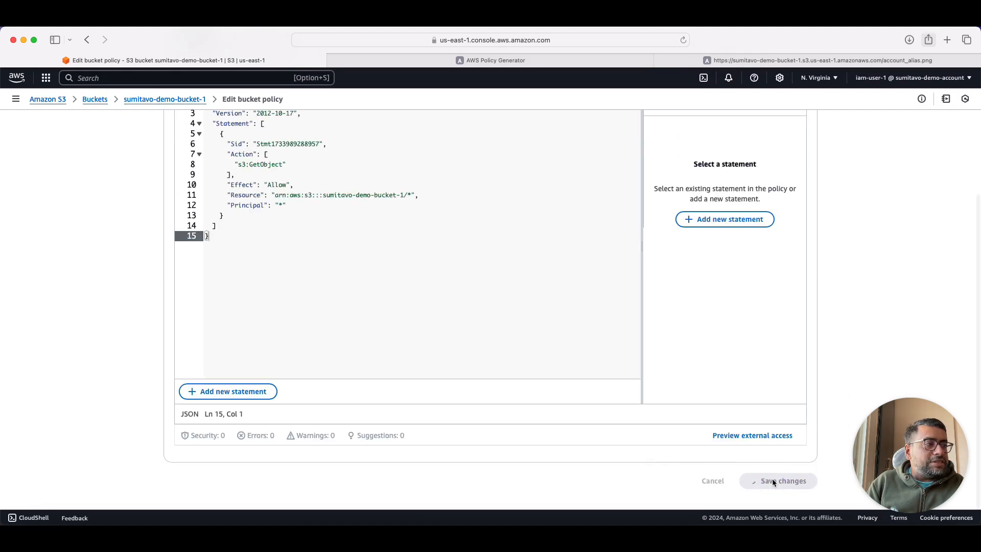
left_click_drag(294, 126, 182, 128)
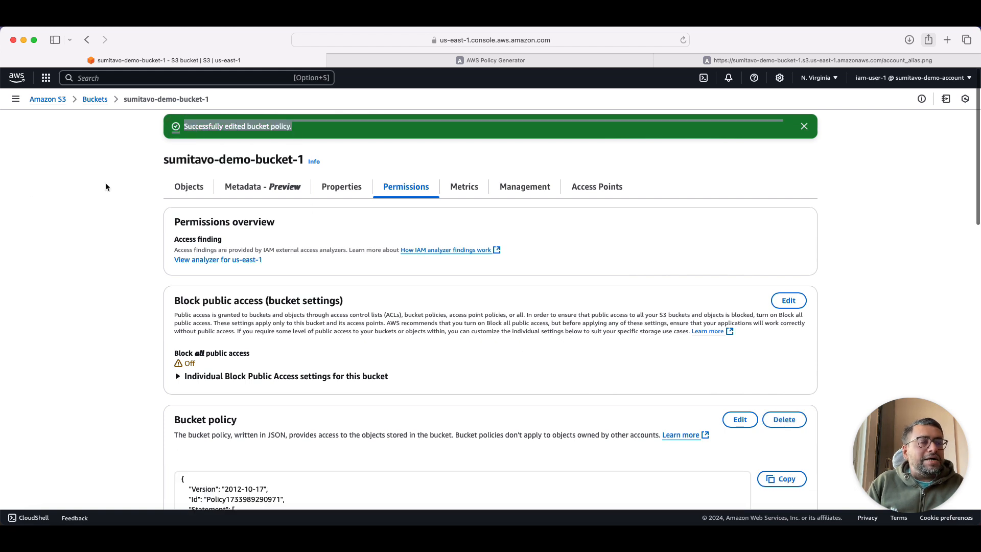
scroll(96, 228, "down", 2)
scroll(96, 227, "up", 2)
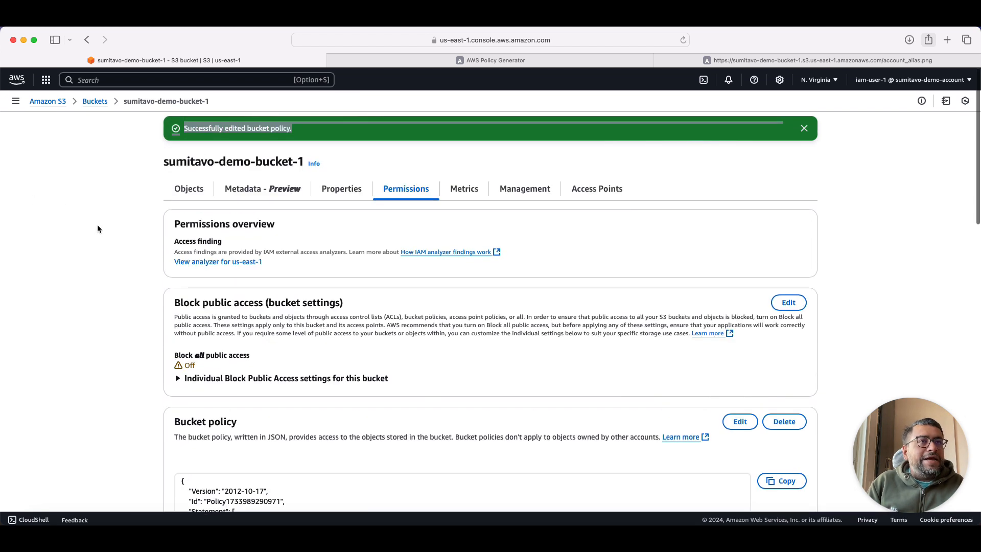
Step: Return to the S3 bucket list, then switch to the account_alias.png object page and reload it to test public access
left_click(95, 99)
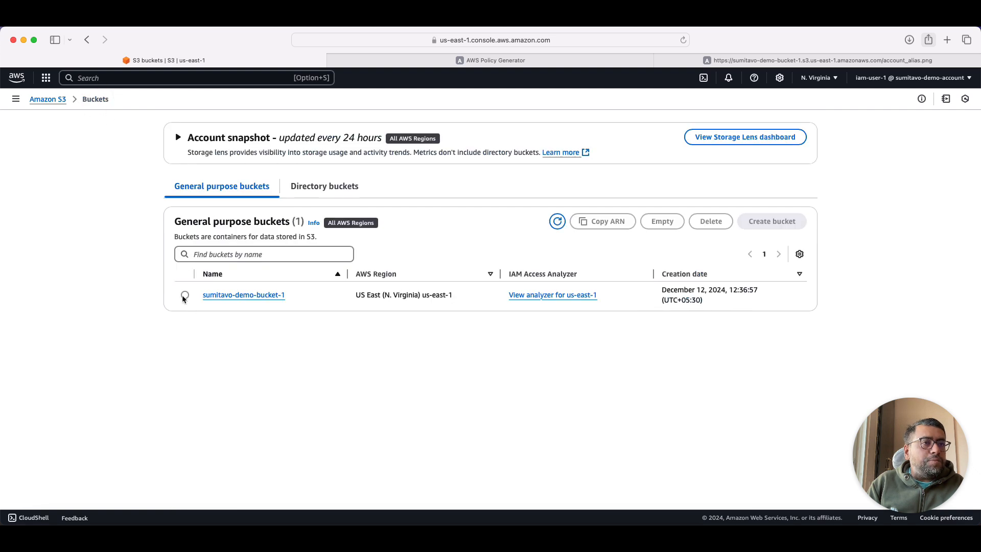
left_click(509, 60)
left_click(727, 60)
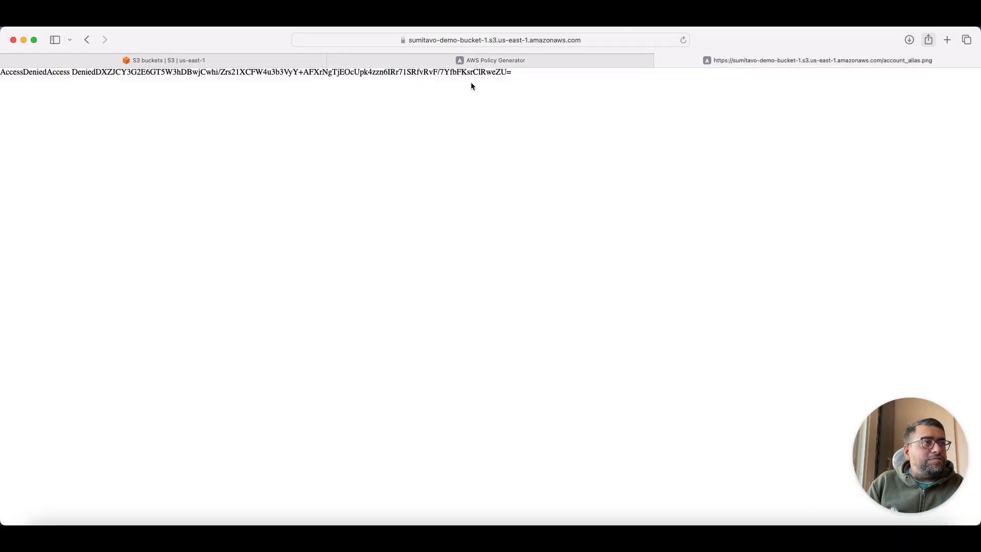
left_click(683, 42)
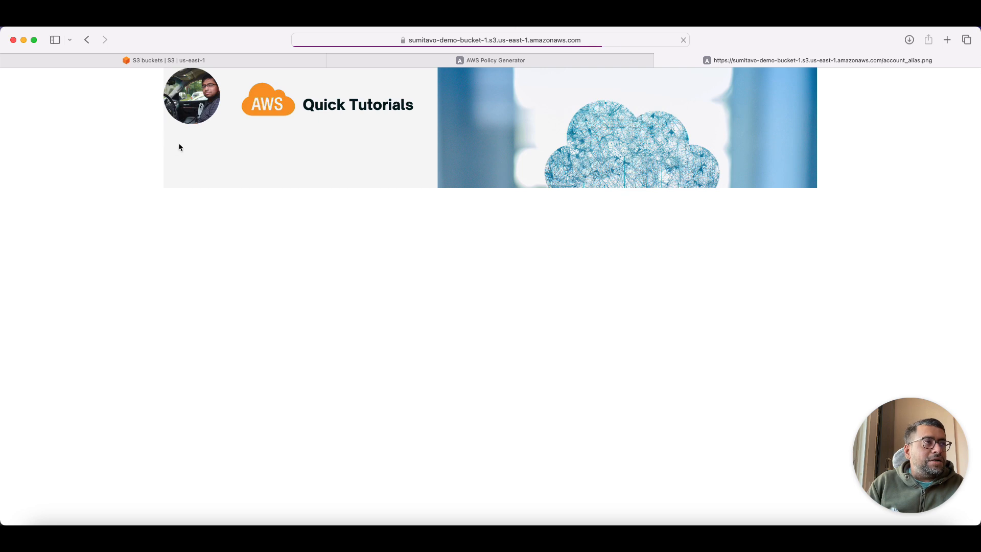
Step: Reveal and select the full public URL of the account_alias.png object for examination
left_click(616, 39)
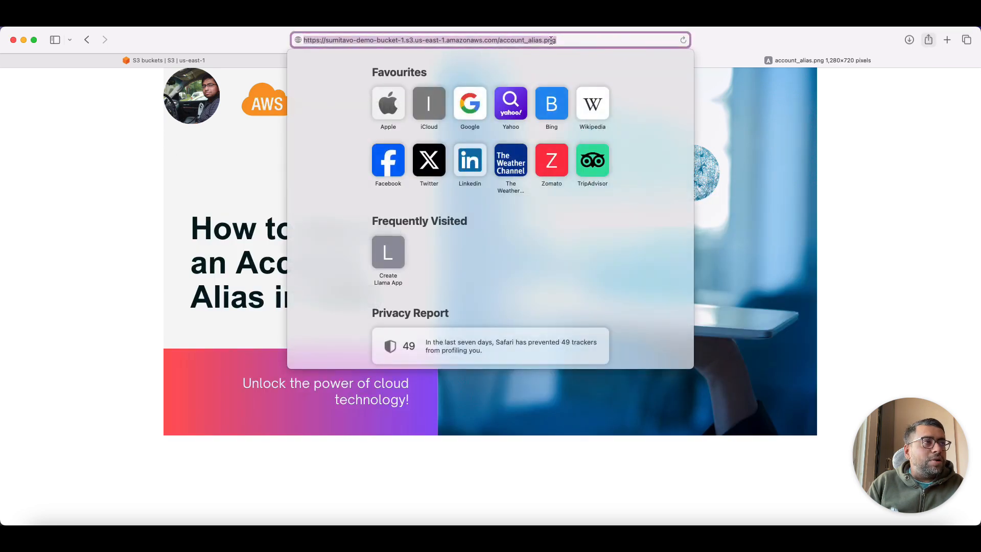
left_click(576, 41)
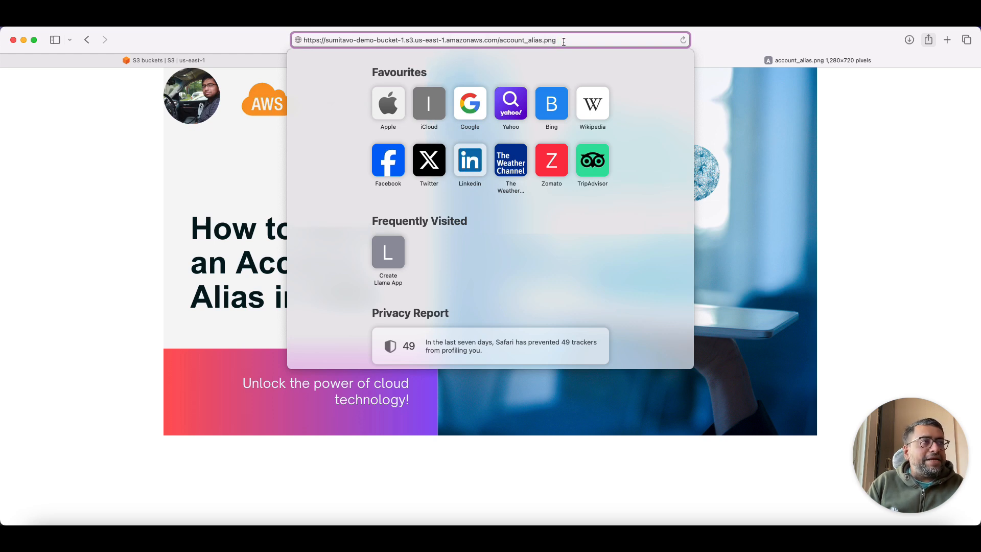
left_click_drag(564, 41, 305, 41)
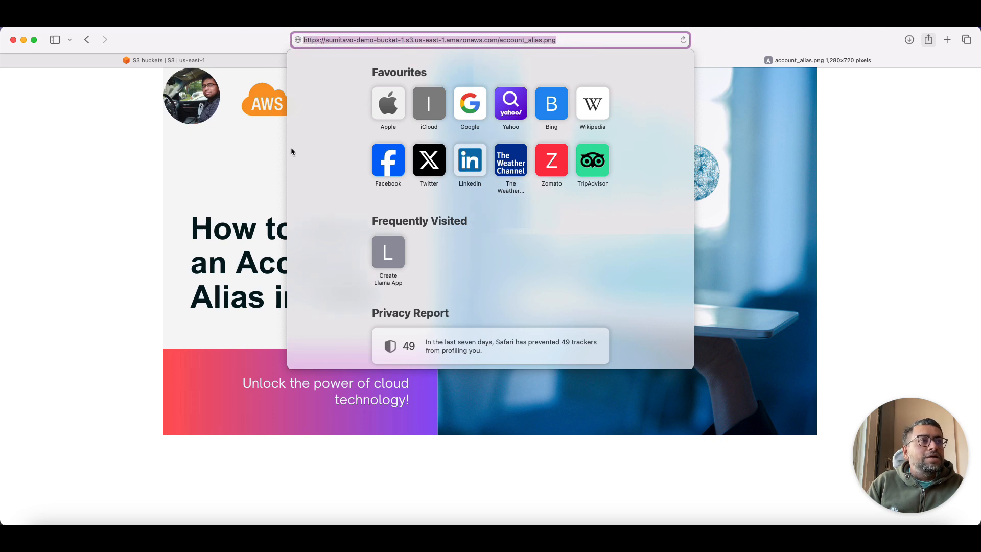